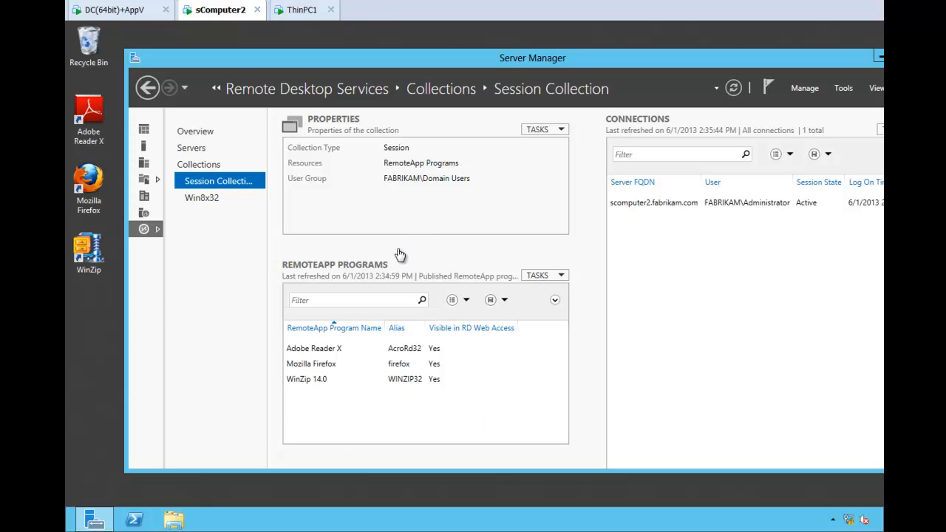
Step: Switch to the ThinPC1 machine and sign in to RD Web Access as fabrikam\westsalesuser2 with the account password
click(301, 12)
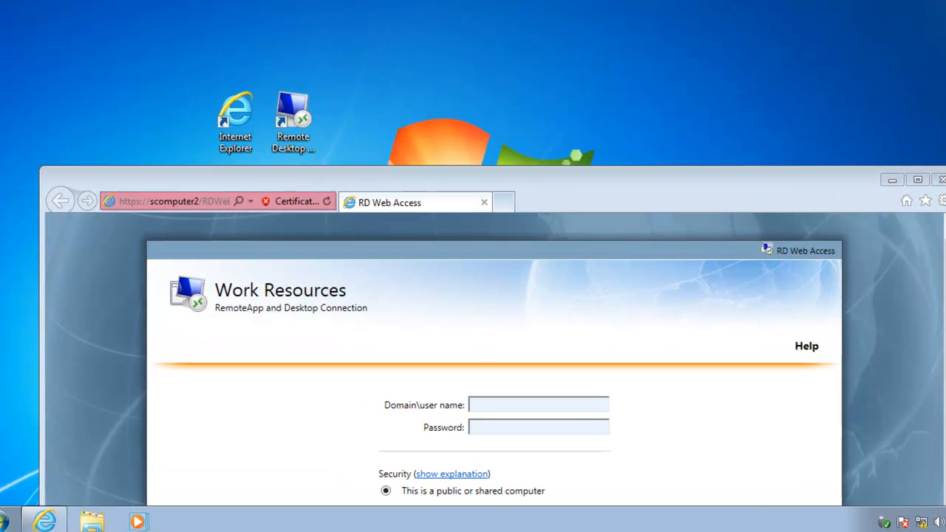
key(ctrl+alt+Delete)
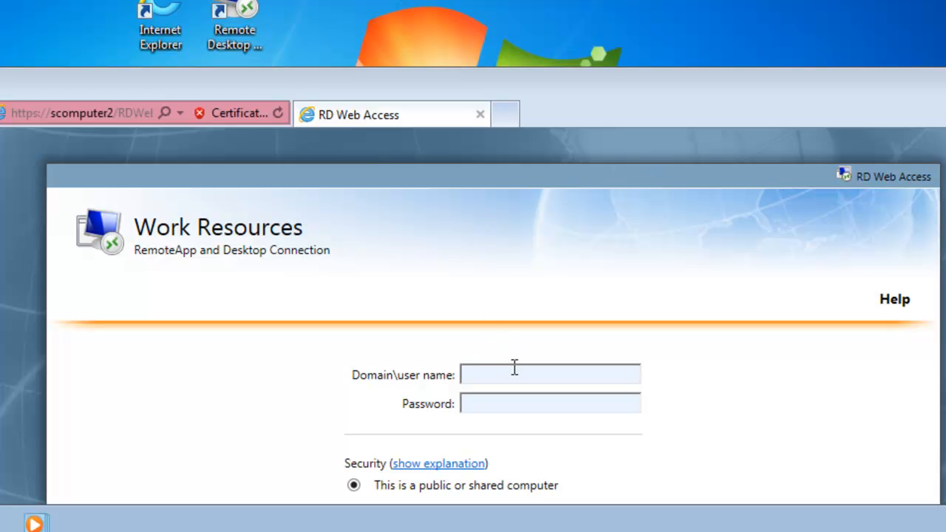
click(519, 374)
text(fabrikam\westsalesus)
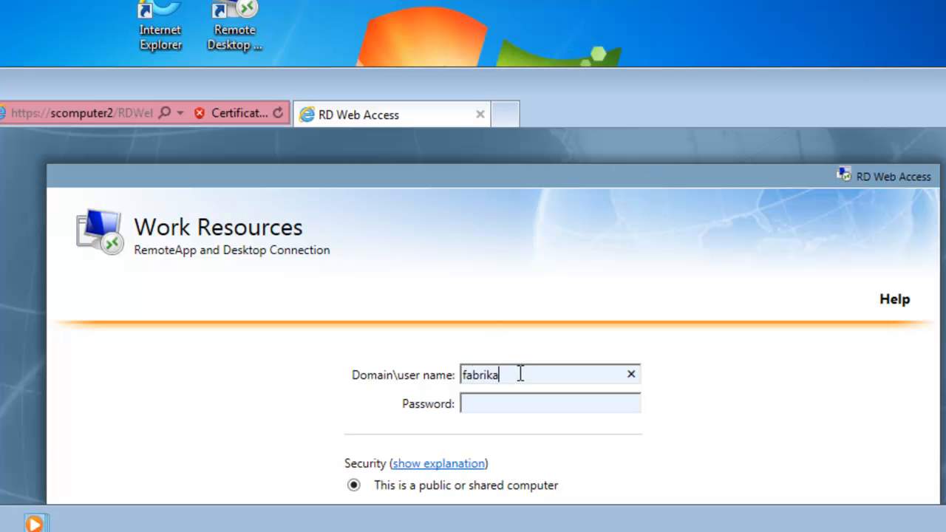
text(er2)
key(Tab)
text(p)
key(Return)
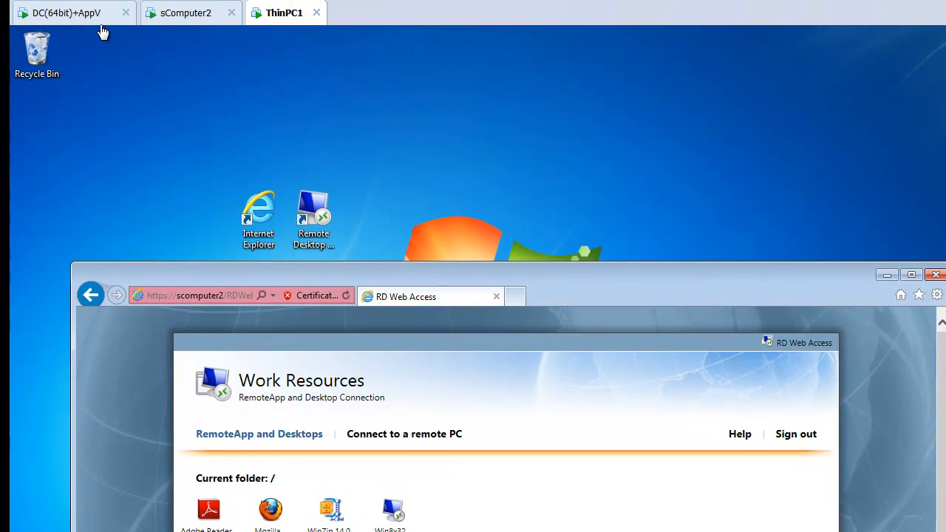
Step: On the DC(64bit)+AppV machine, create a GPO linked to West Sales Users, named "Manage Winzip Remoteapps and RDS apps using PolicyPak"
click(83, 20)
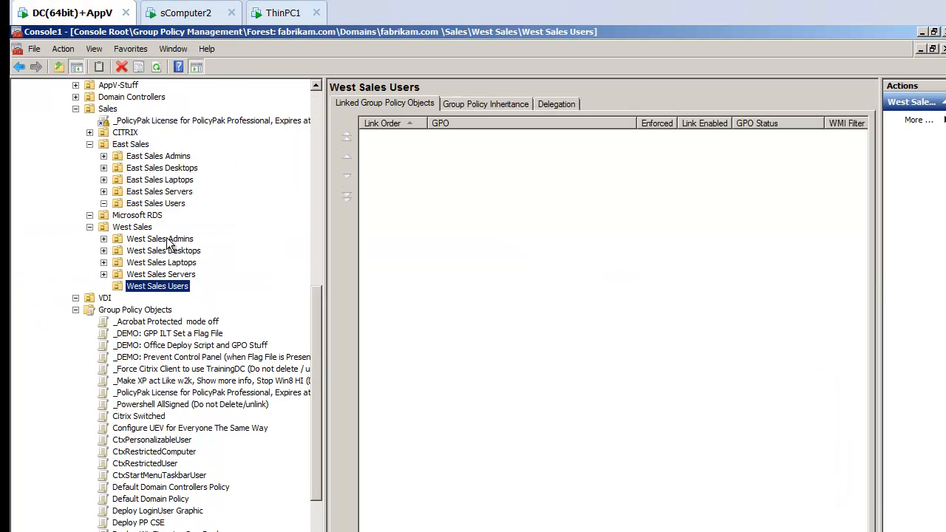
right_click(165, 287)
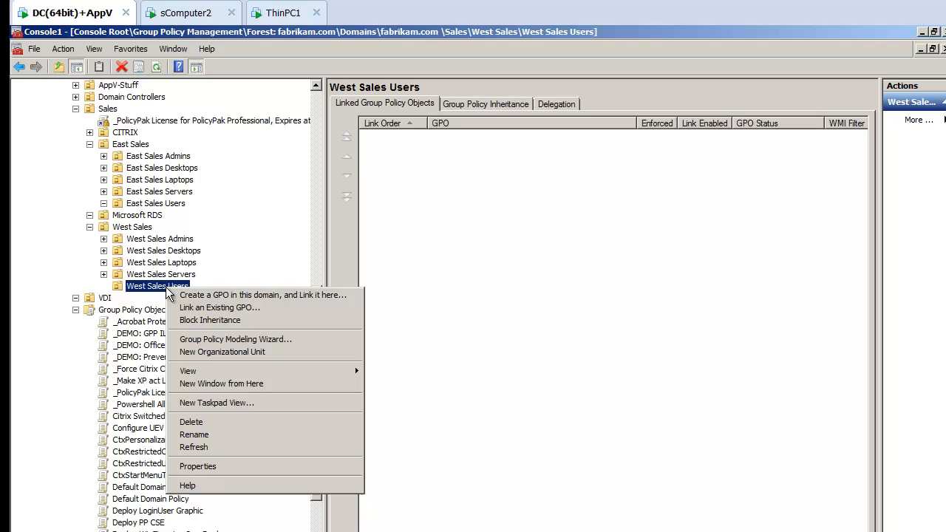
click(210, 294)
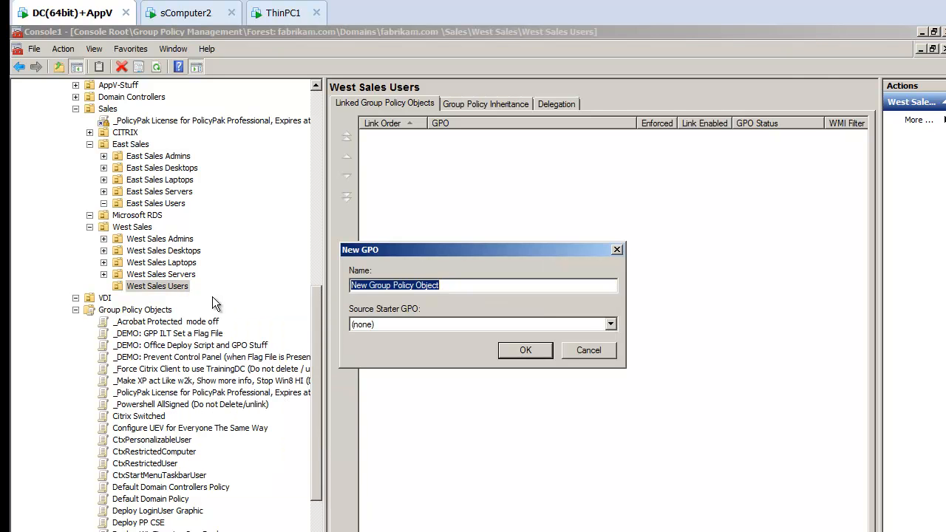
text(Manage)
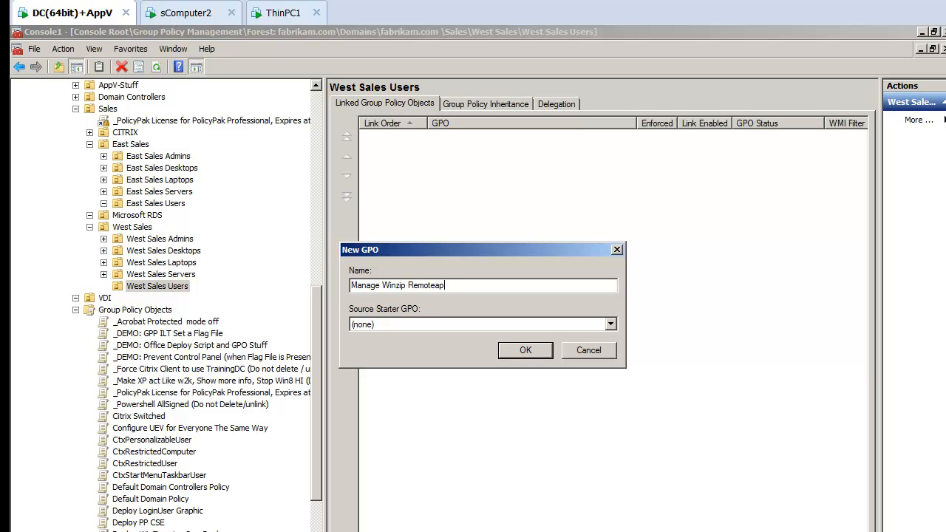
text(Winzip Remoteapps and RDS apps using PolicyPak)
key(Return)
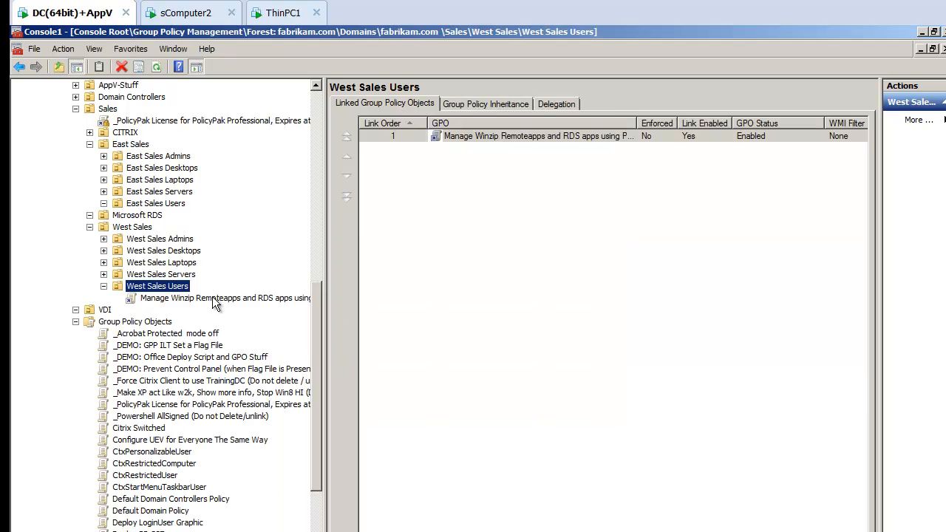
Step: Open the new GPO for editing, add PolicyPak for WinZip 14 and Later under User Configuration, and maximize the editor
right_click(187, 297)
click(240, 301)
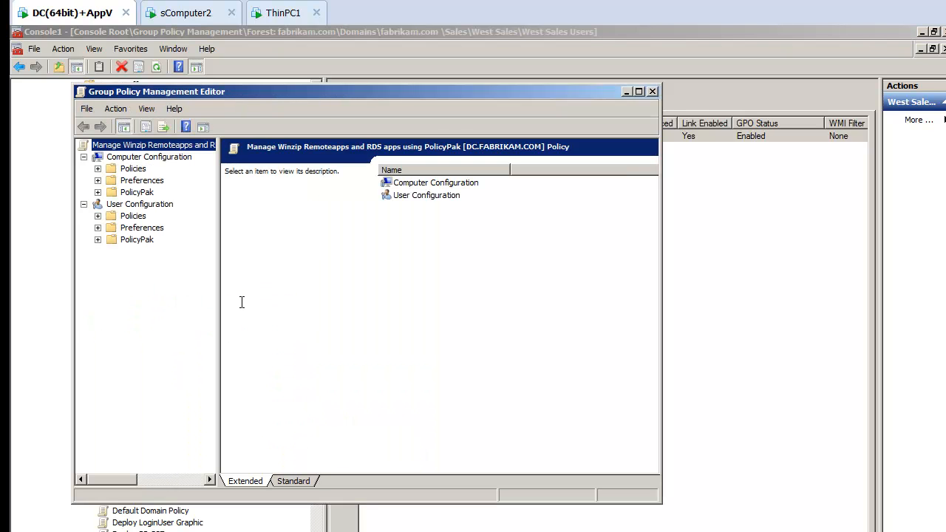
click(98, 241)
click(155, 252)
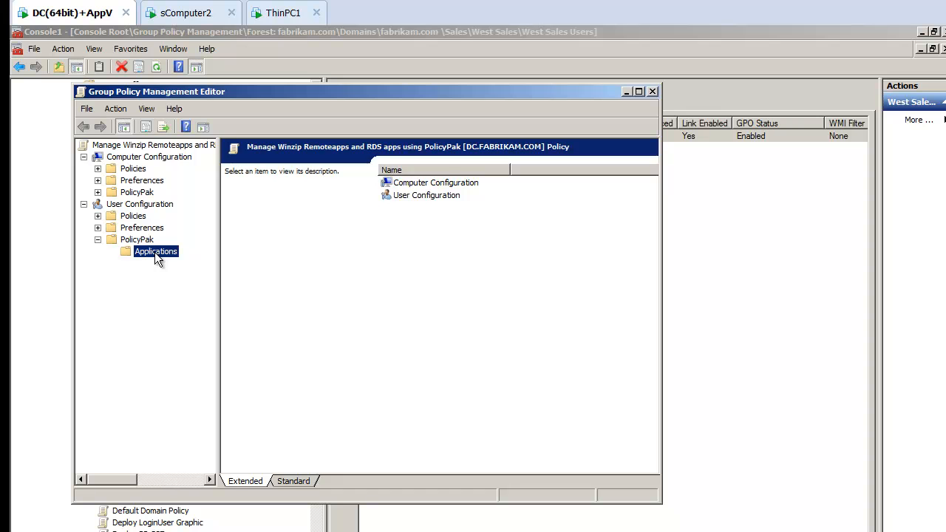
right_click(154, 252)
mouse_move(176, 260)
mouse_move(232, 260)
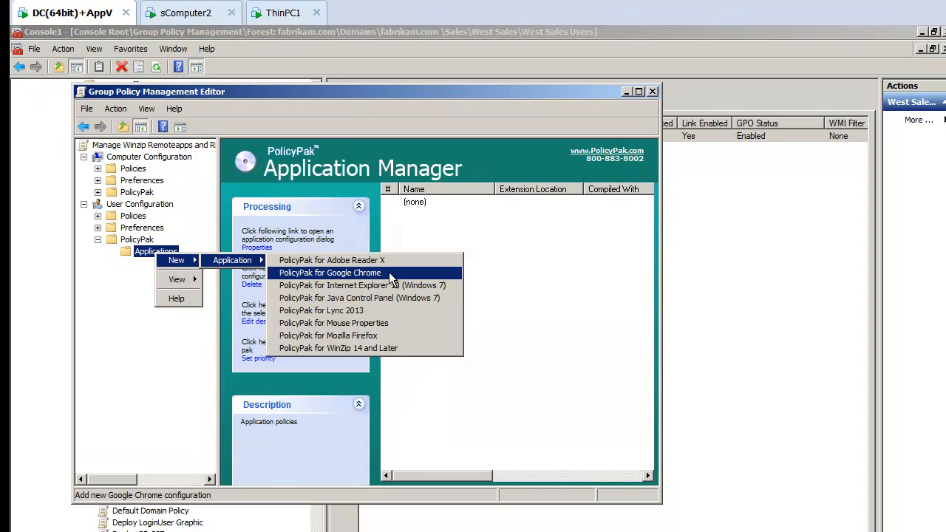
click(420, 349)
double_click(470, 90)
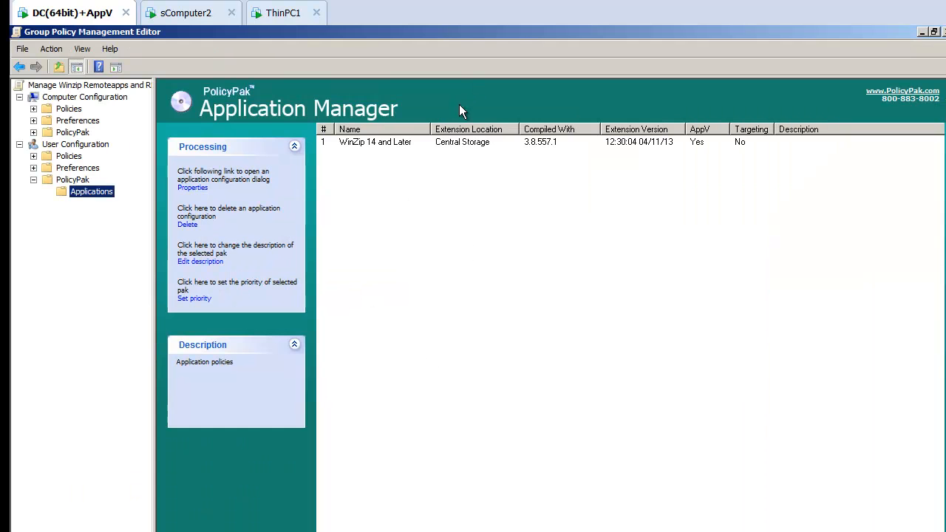
Step: In the WinZip pak's password settings, set the minimum length to 11 and require lower case, upper case, numeric and symbol characters
double_click(370, 142)
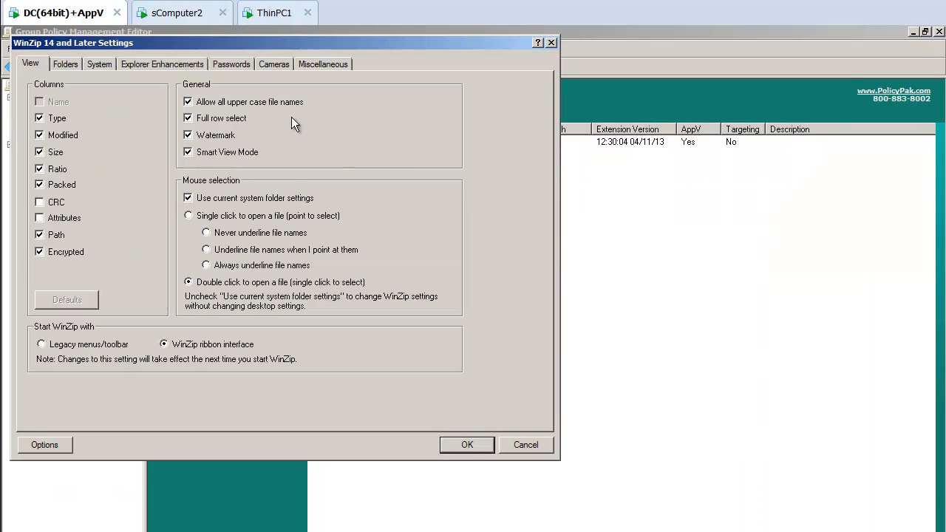
click(233, 65)
text(11)
click(164, 117)
click(163, 134)
click(162, 150)
click(159, 168)
Step: Hide the numeric character requirement's control in the target application, and disable the symbol character requirement's control
right_click(146, 151)
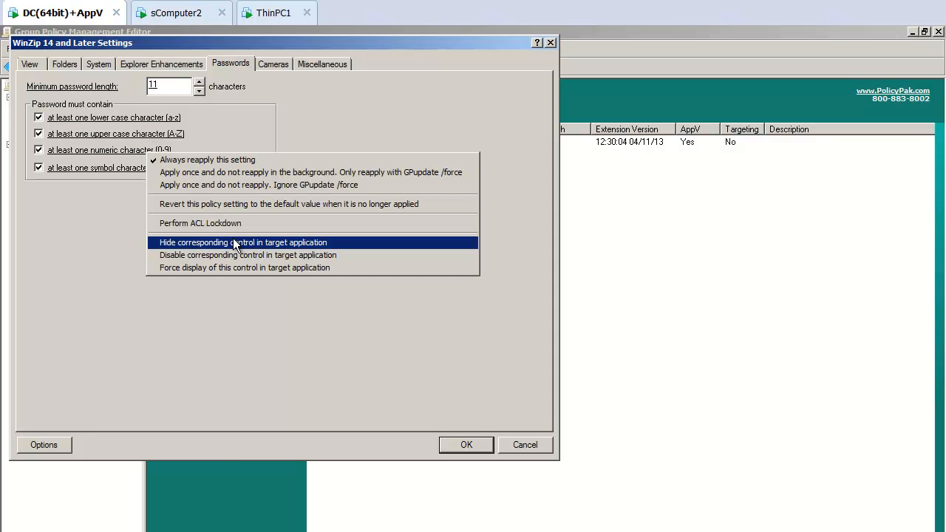
click(235, 243)
right_click(152, 170)
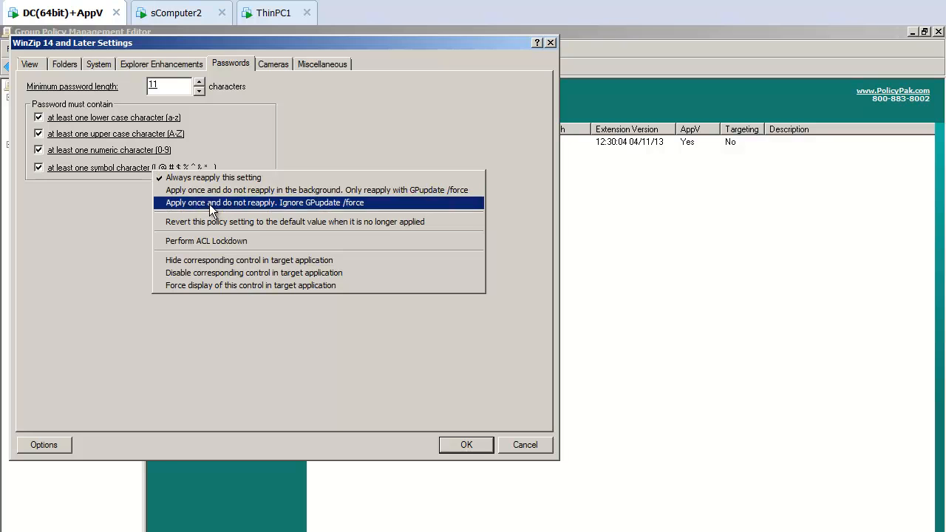
click(227, 272)
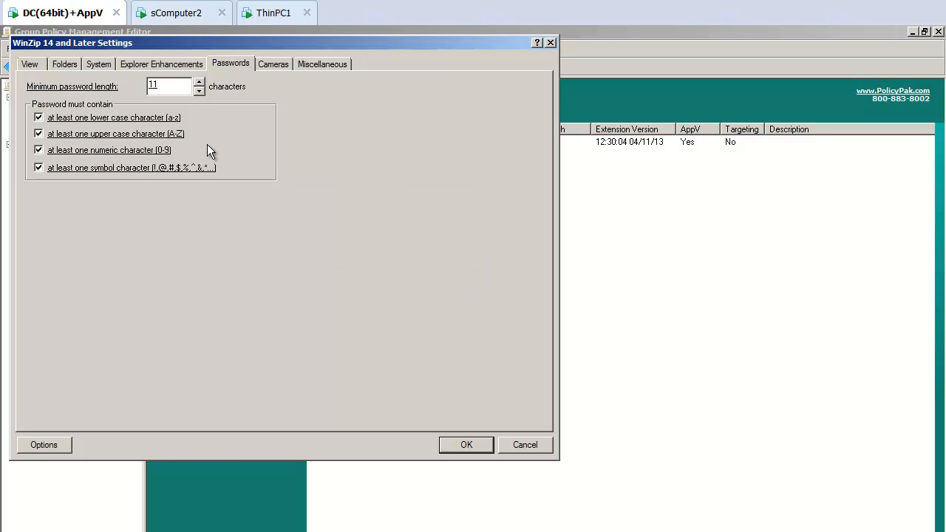
Step: Disable the whole Cameras tab in the target application
click(282, 69)
right_click(272, 77)
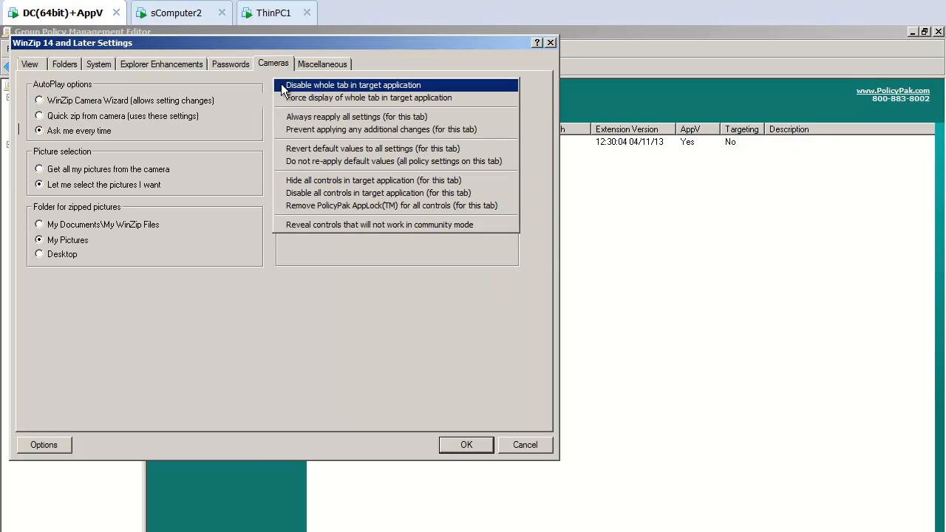
click(281, 85)
Step: Enable item-level targeting for the WinZip pak, add a Terminal Session filter with type and parameter Any, and save the settings
drag(276, 45, 503, 112)
click(270, 515)
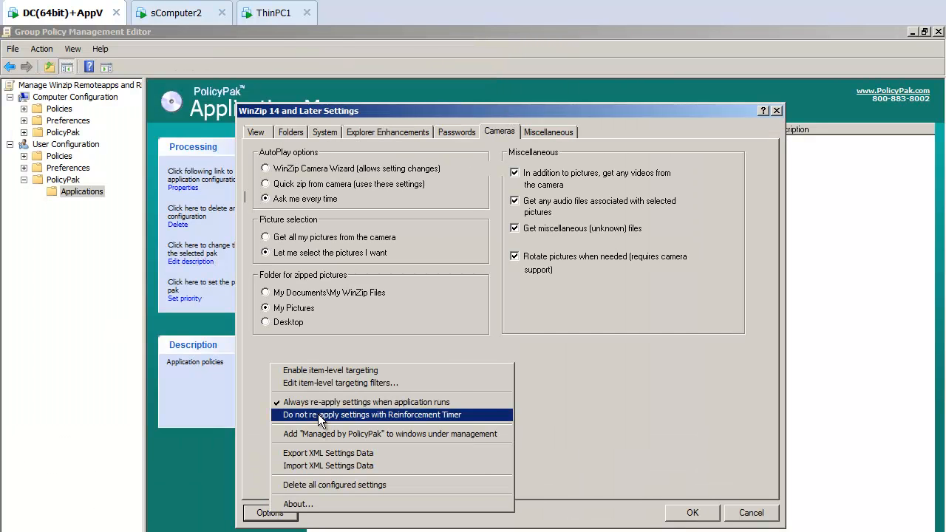
click(375, 375)
click(284, 514)
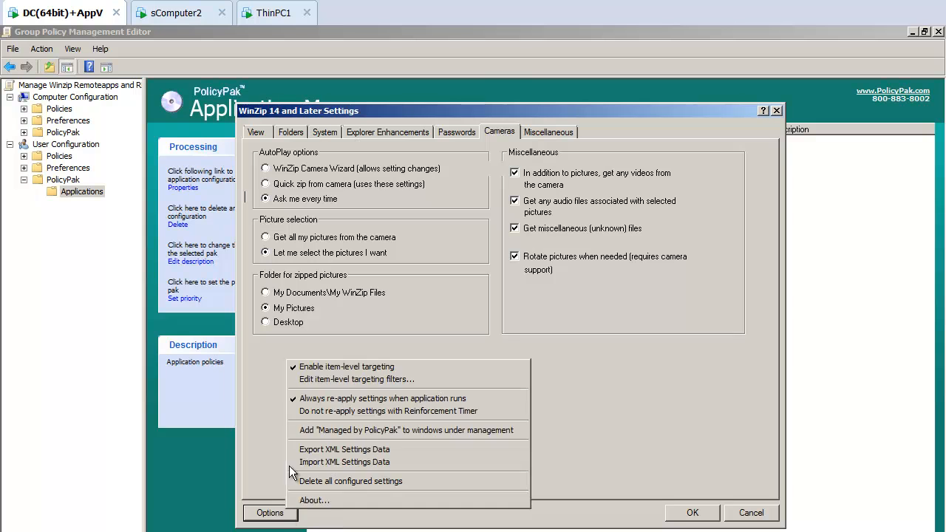
click(302, 379)
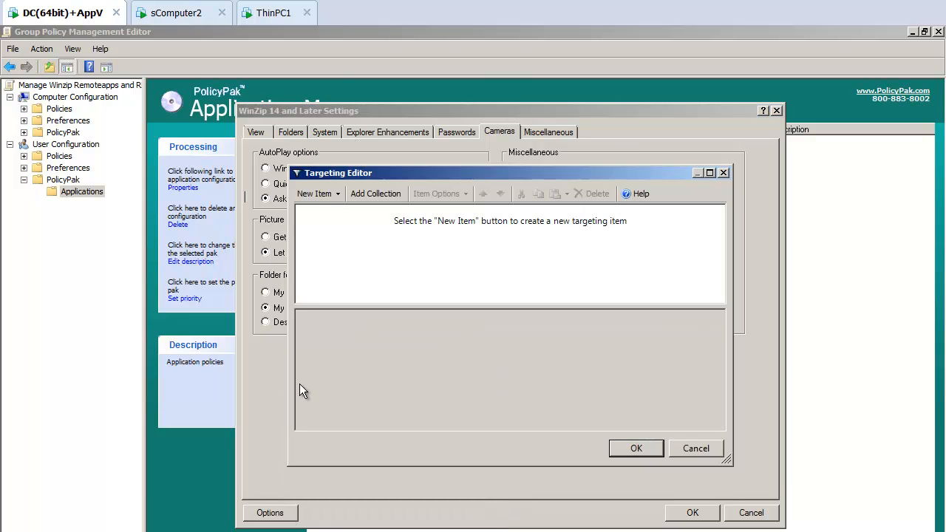
click(317, 191)
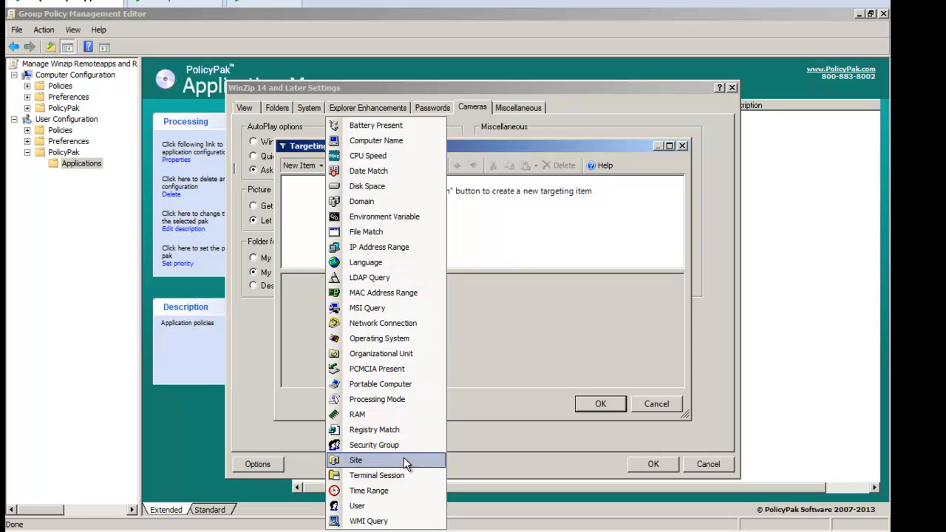
click(402, 477)
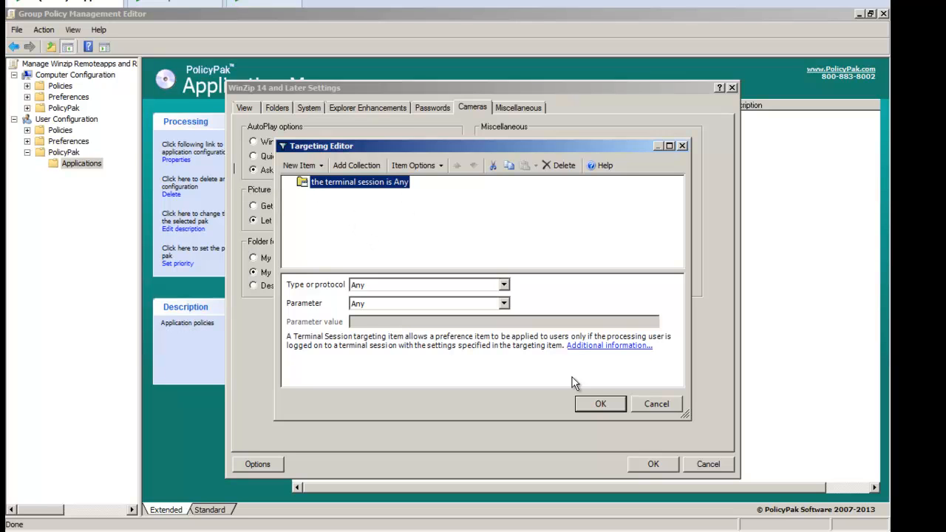
click(601, 405)
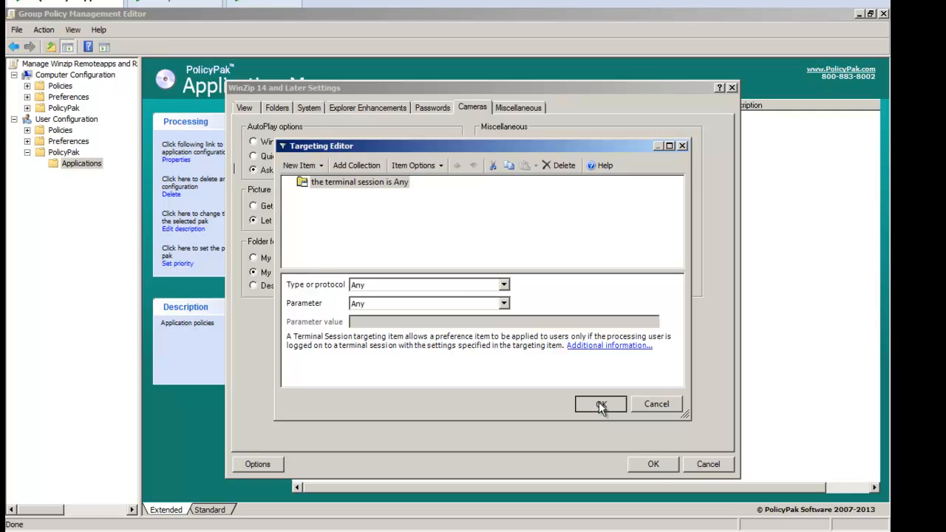
click(653, 464)
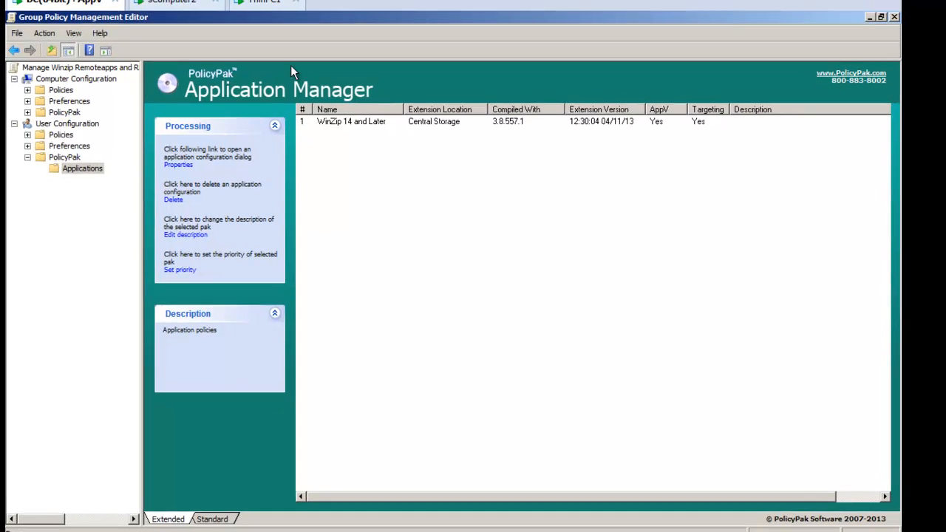
Step: Back on ThinPC1, launch the WinZip 14.0 RemoteApp and authenticate as fabrikam\westsalesuser2 with the account password
click(280, 14)
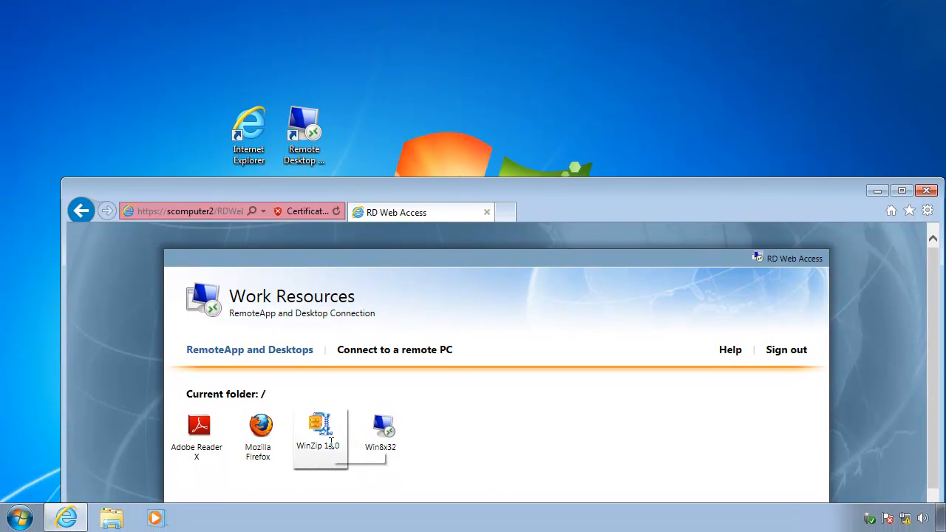
click(332, 526)
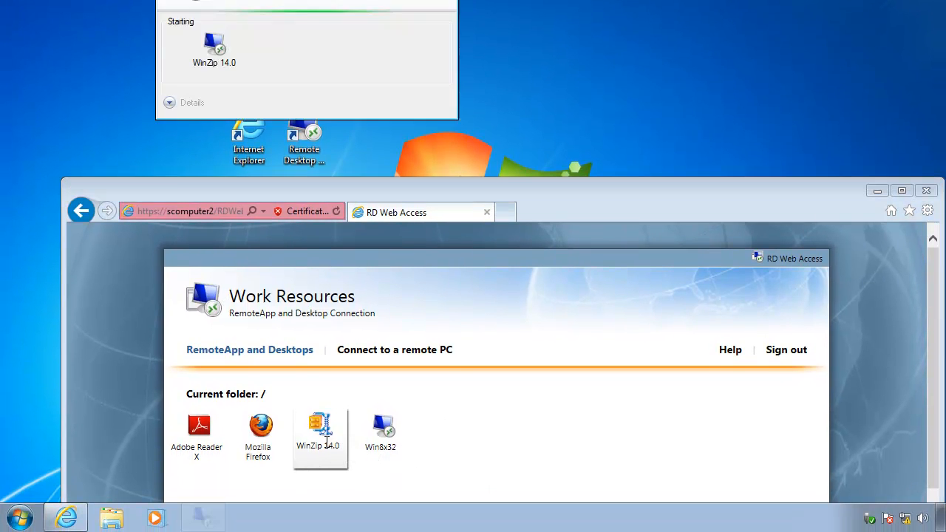
click(389, 258)
text(fabrikam\westsalesus)
text(•)
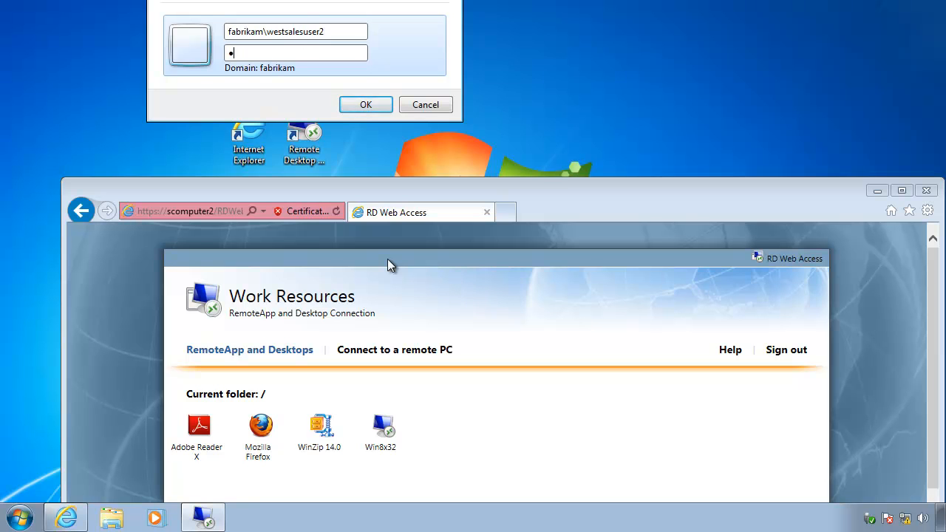
key(Return)
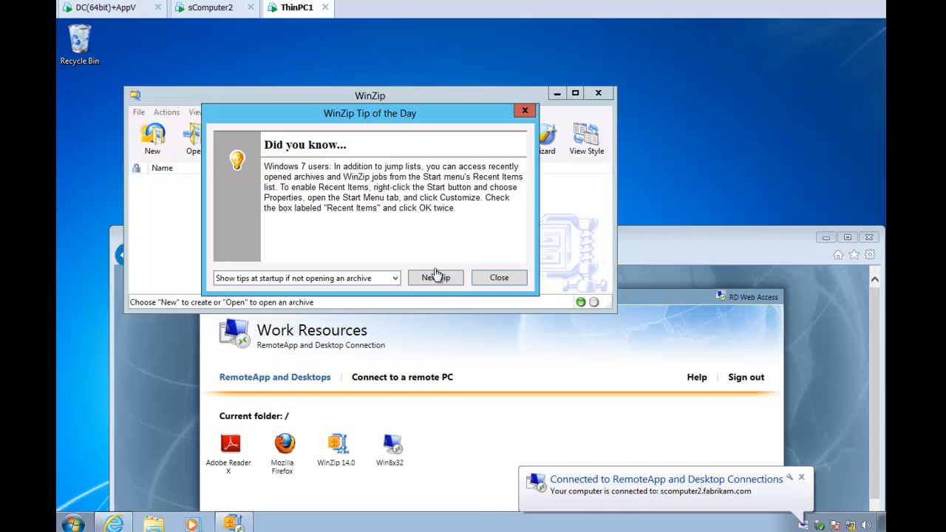
Step: Dismiss the tip of the day and check the password rules and Cameras tab in WinZip's configuration
click(501, 279)
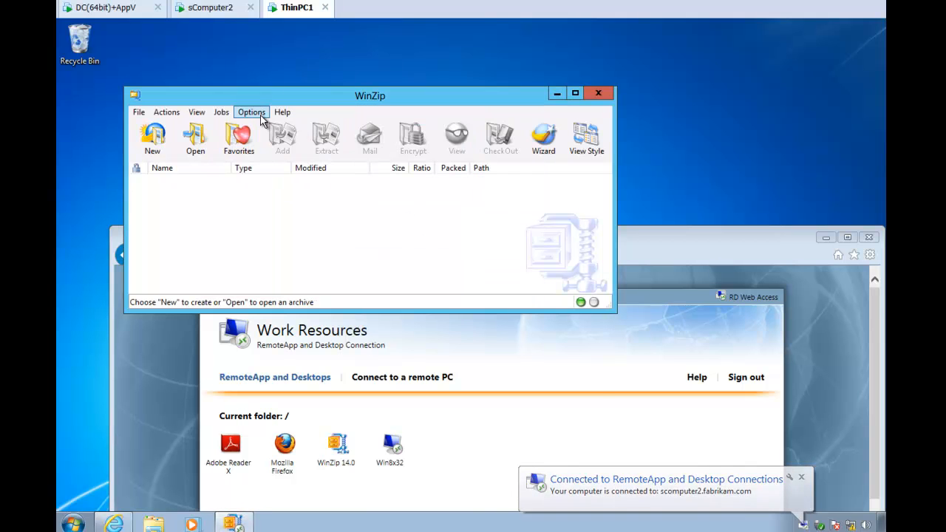
click(252, 112)
click(268, 127)
click(362, 125)
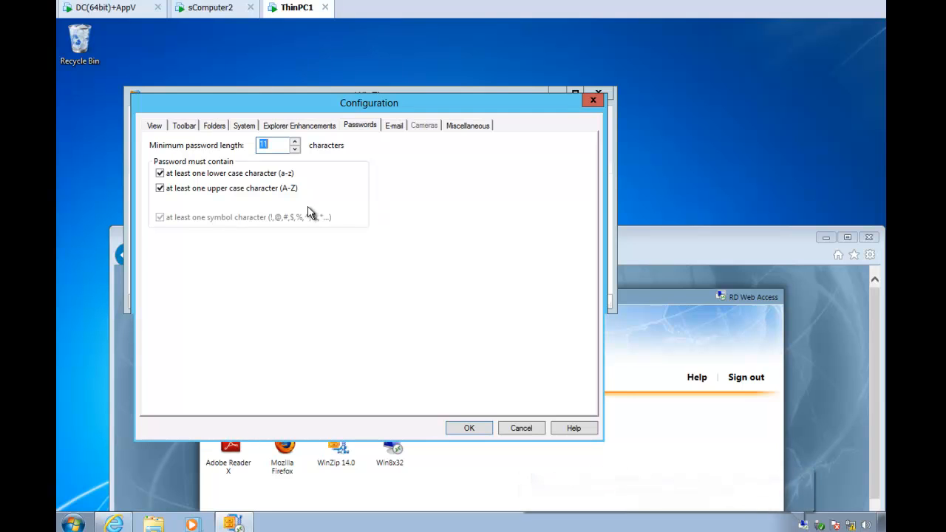
click(277, 146)
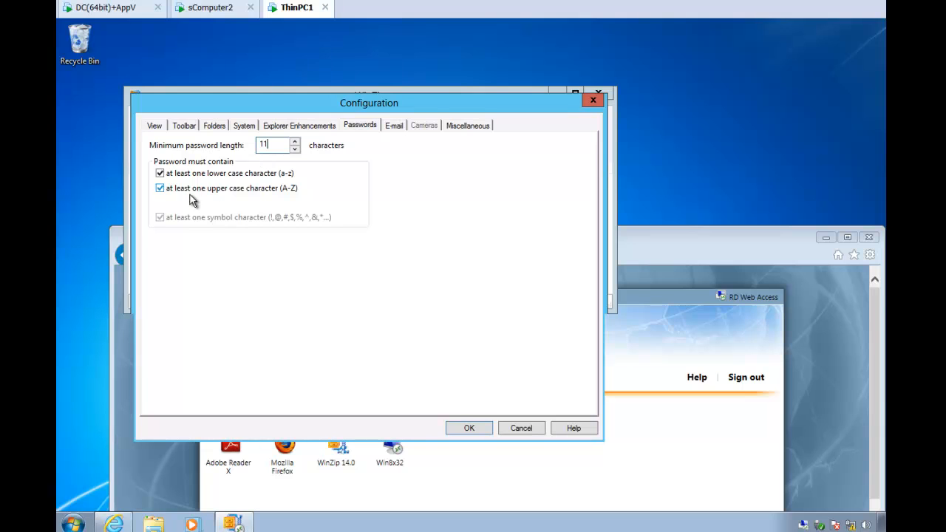
click(394, 125)
Step: Set WinZip's minimum password length to 2, drop the lower and upper case requirements, save the configuration and close WinZip
click(361, 126)
text(2)
click(271, 173)
click(271, 188)
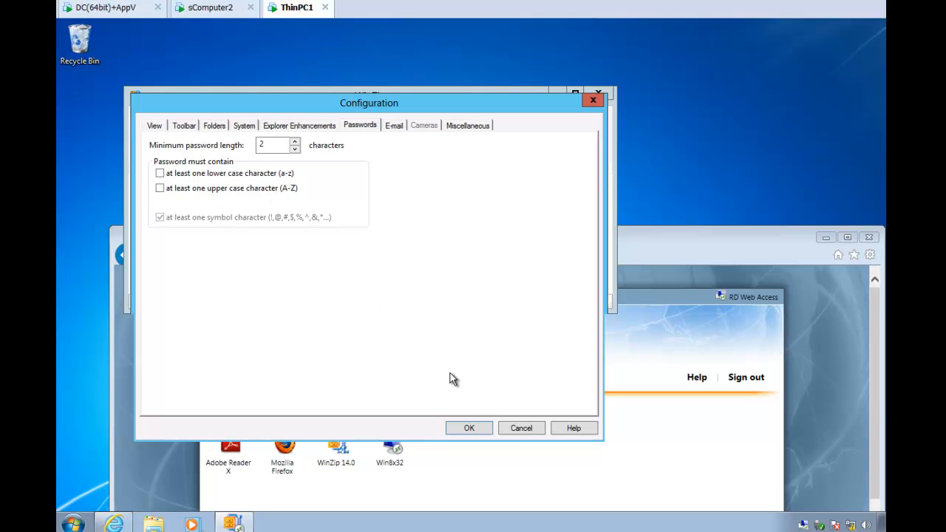
click(473, 431)
click(599, 94)
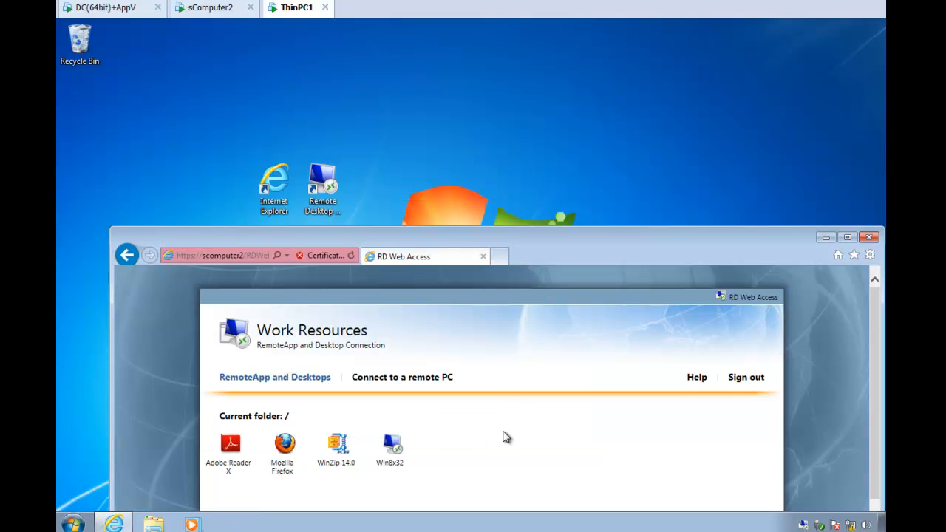
Step: Relaunch the WinZip 14.0 RemoteApp, check the password rules in its configuration and close WinZip
click(338, 444)
click(431, 352)
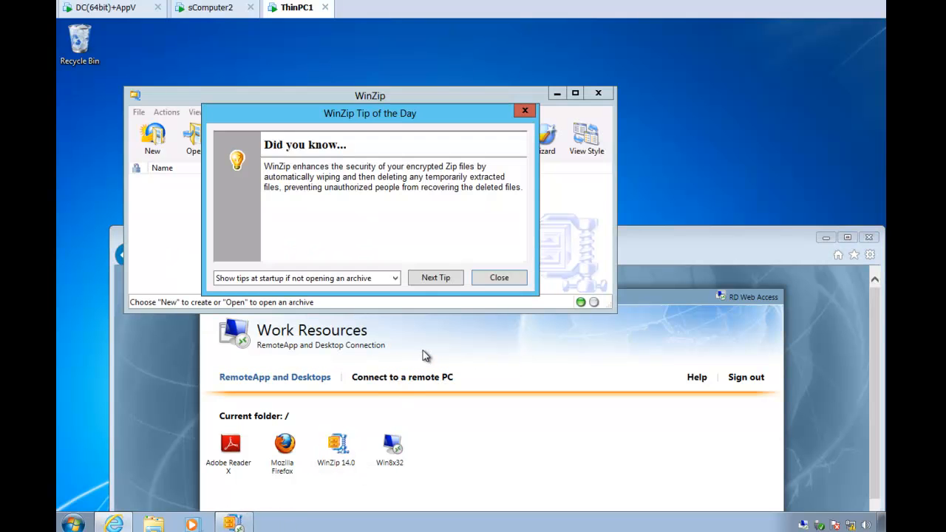
key(Escape)
click(251, 112)
click(269, 126)
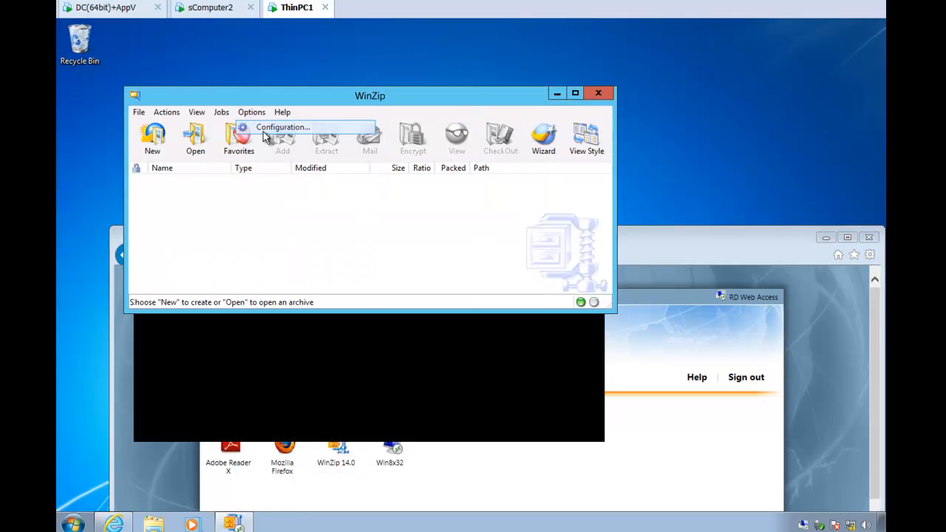
click(360, 125)
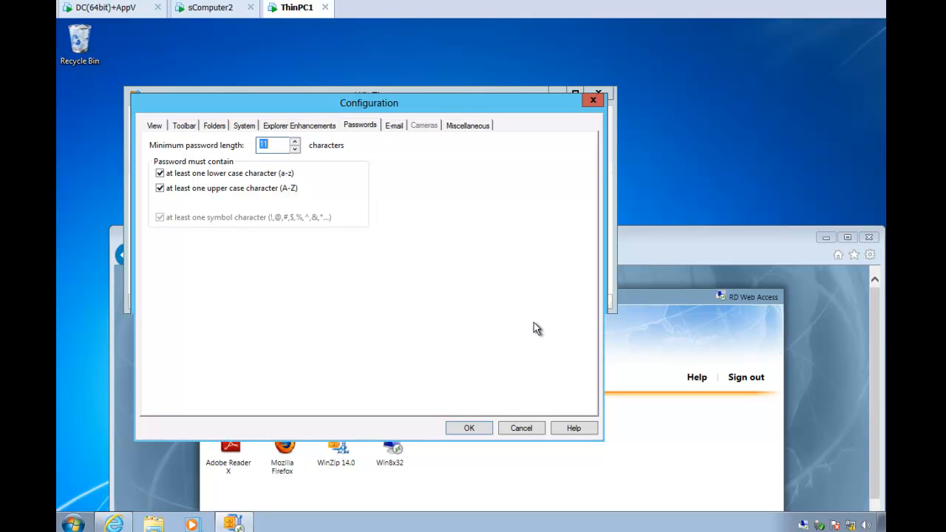
click(593, 99)
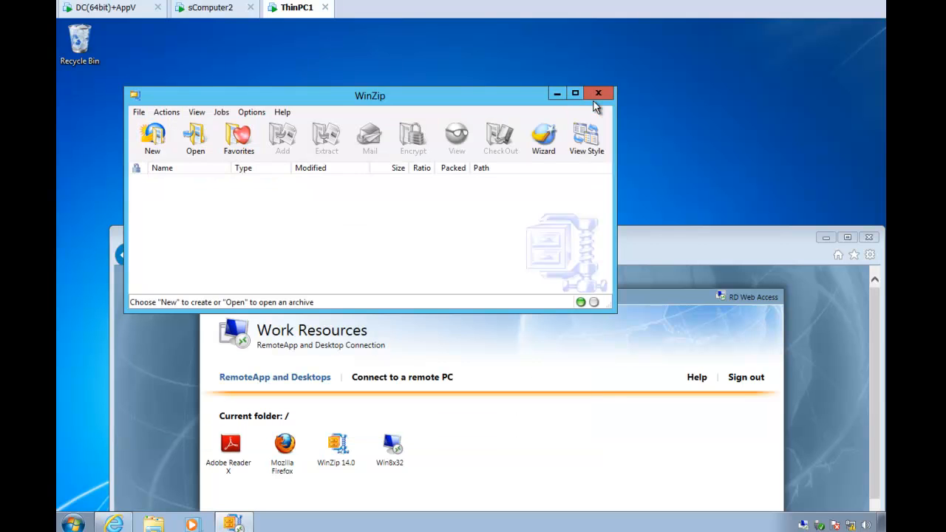
click(600, 93)
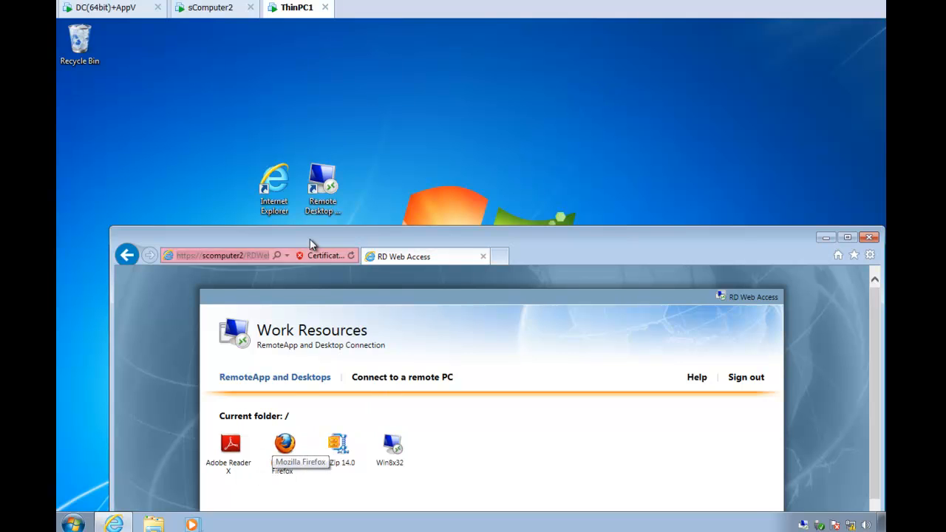
Step: On the DC, close the WinZip policy editor and create a GPO named All Users Firefox settings via PolicyPak, linked to the Microsoft RDS OU
click(118, 9)
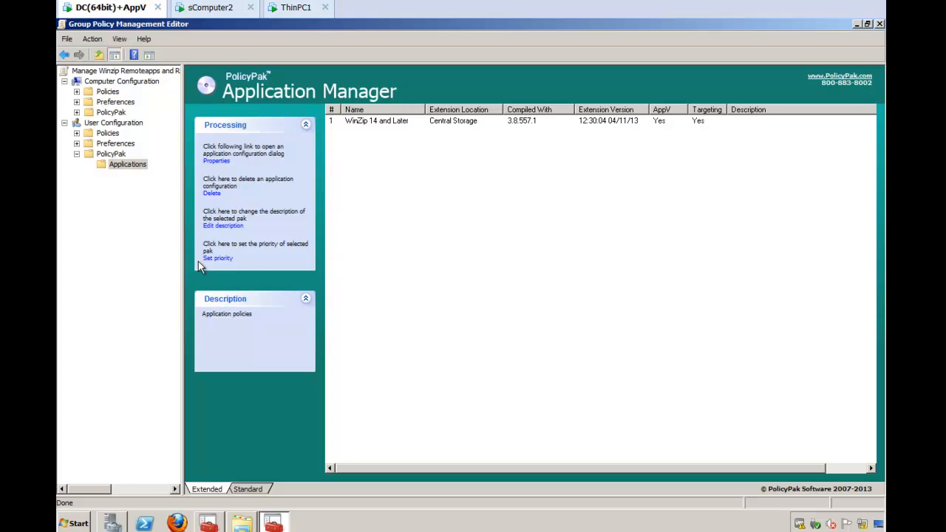
click(880, 24)
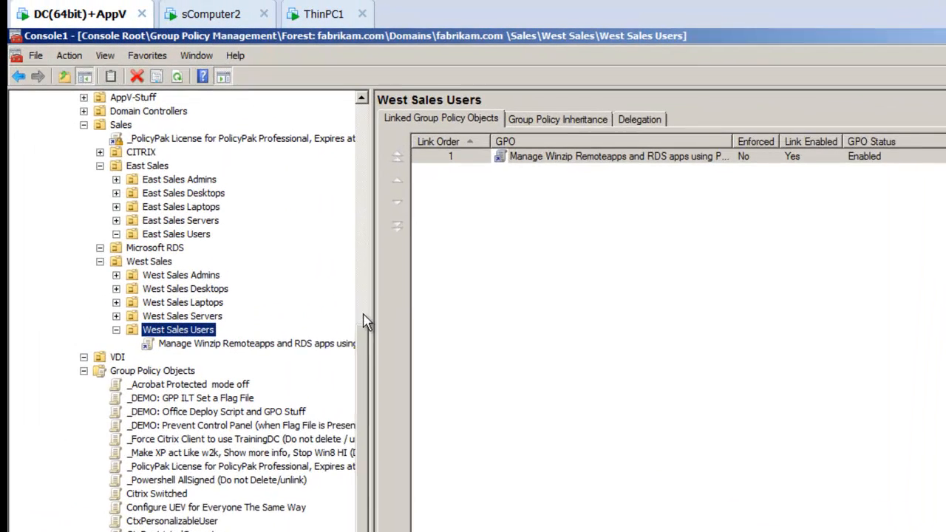
drag(377, 374, 378, 347)
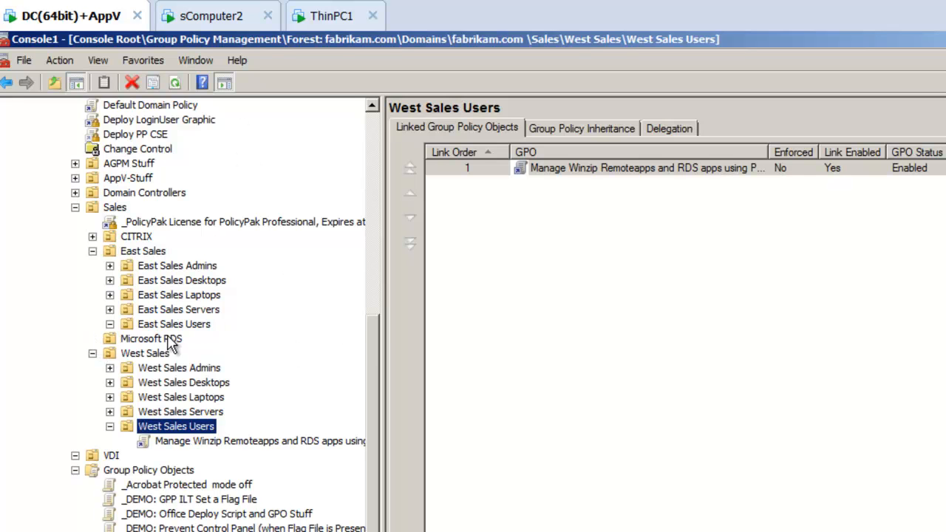
click(170, 340)
right_click(172, 343)
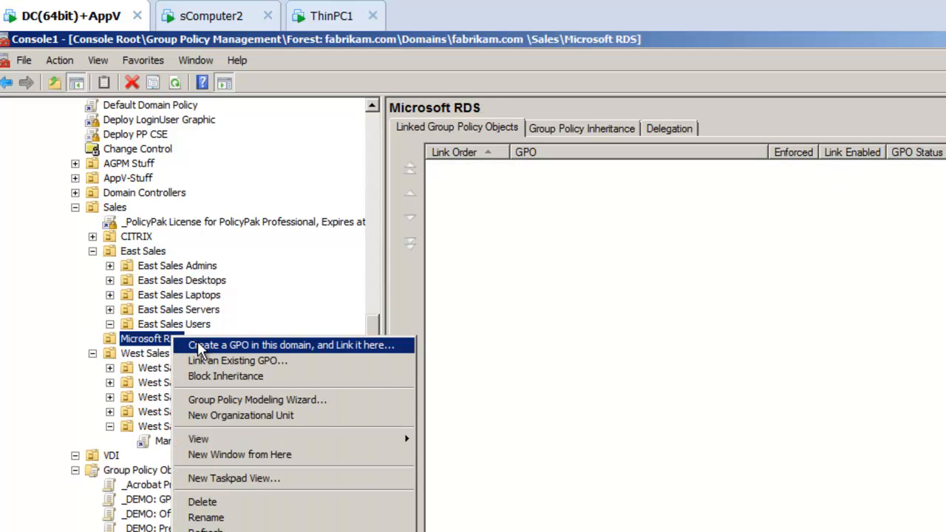
click(197, 343)
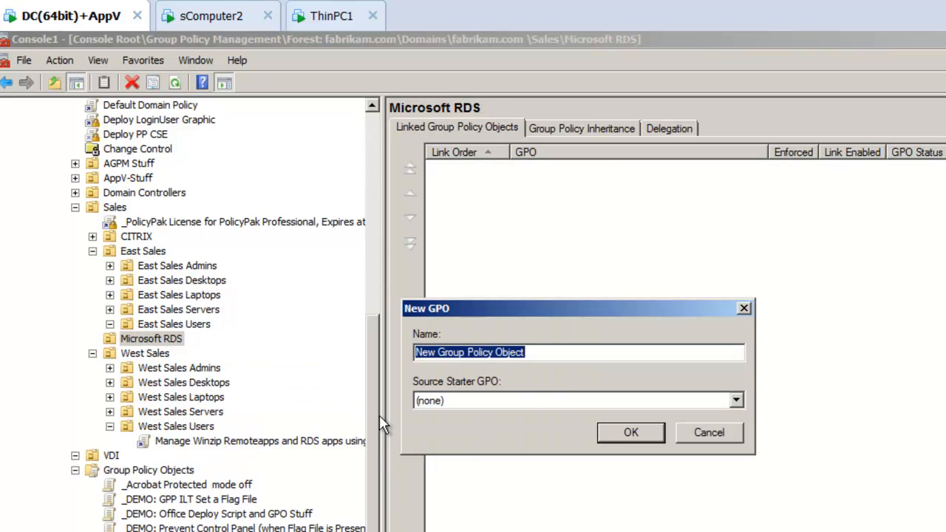
text(All Users )
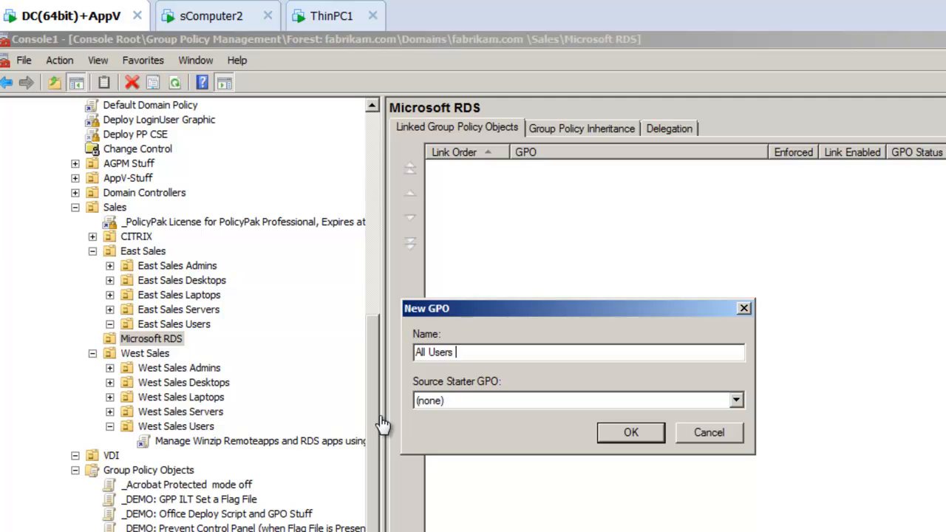
text(Firefox settings via PolicyYpo)
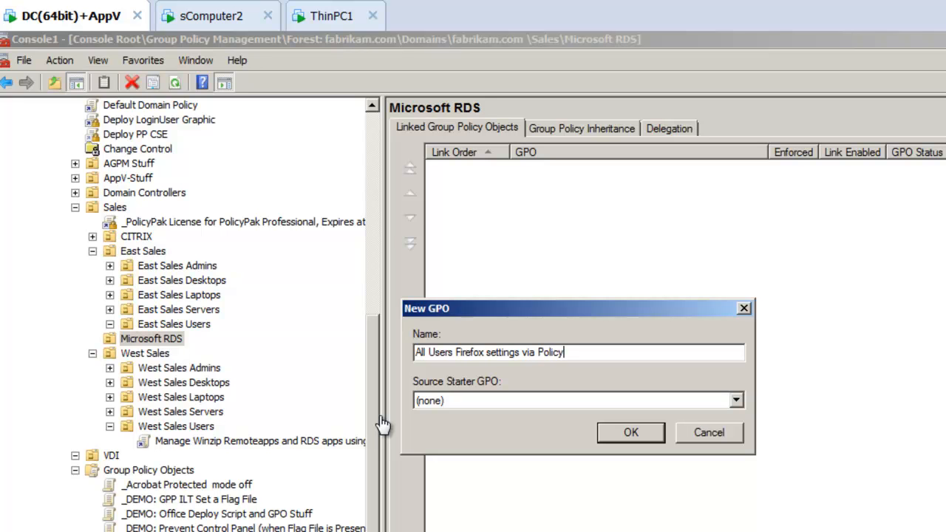
key(BackSpace)
key(BackSpace)
key(BackSpace)
text(Pak)
key(Return)
Step: Edit the Firefox GPO and add PolicyPak for Mozilla Firefox to the Computer Configuration's PolicyPak applications
right_click(258, 355)
click(268, 364)
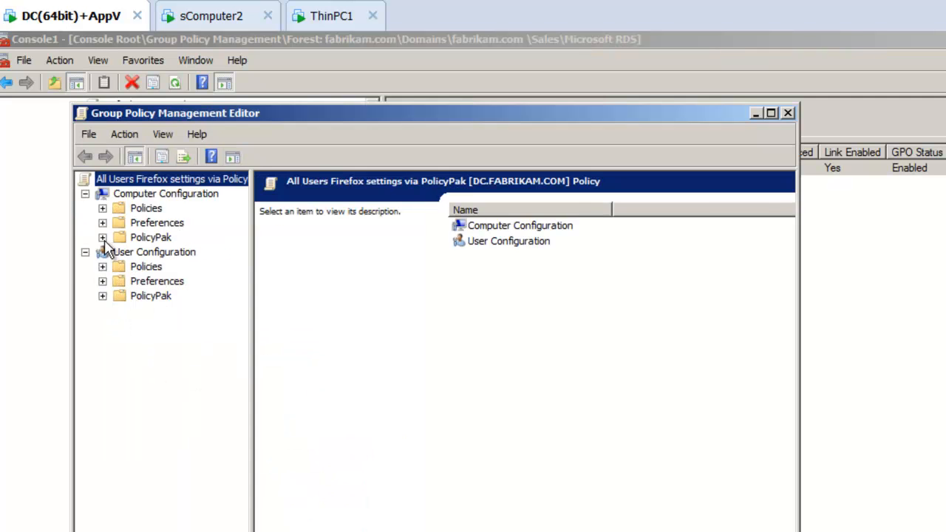
click(102, 237)
click(181, 254)
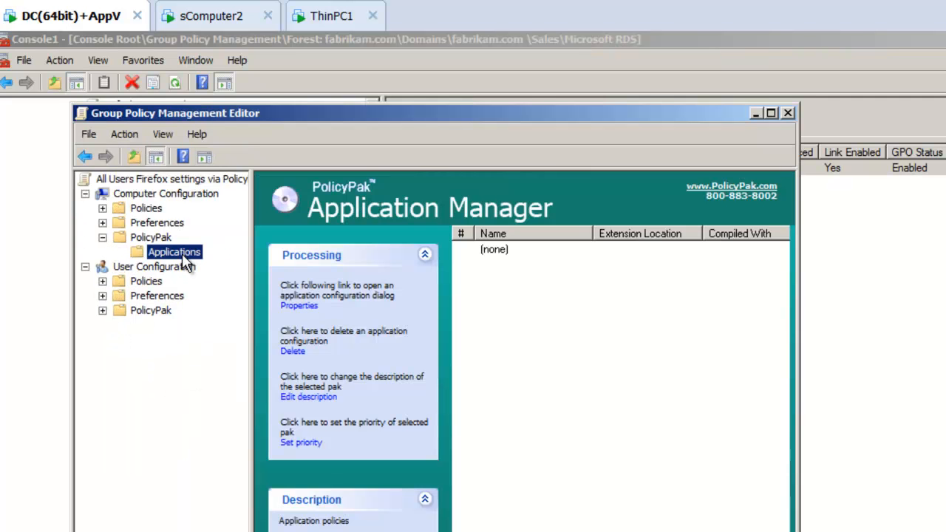
right_click(182, 253)
mouse_move(208, 263)
mouse_move(279, 268)
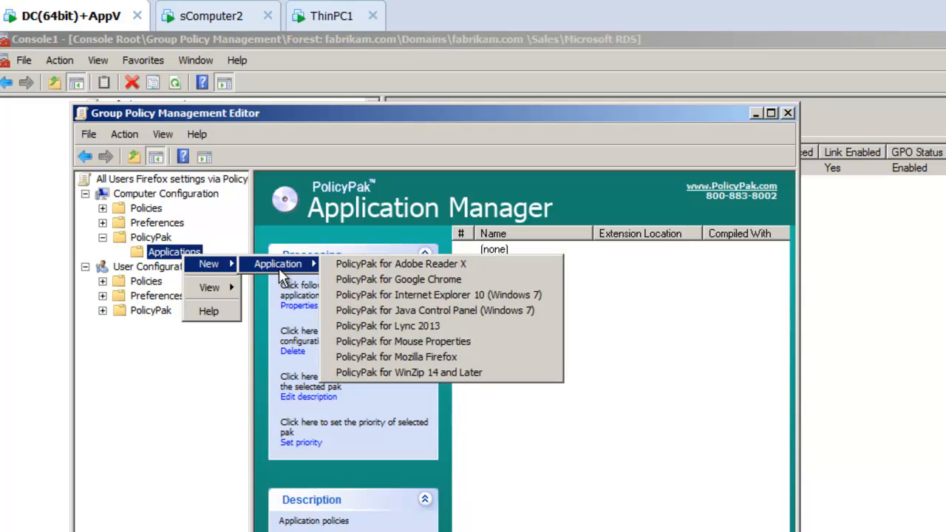
click(522, 359)
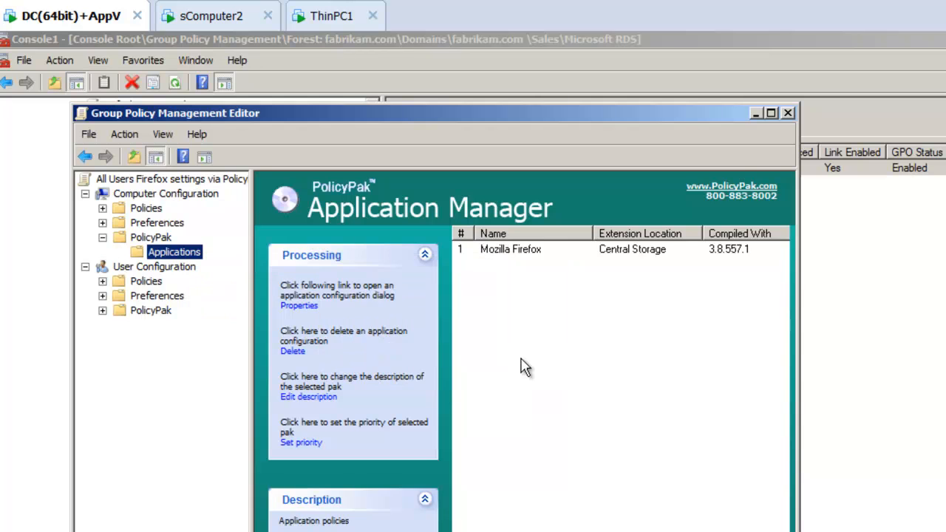
double_click(512, 251)
click(255, 241)
drag(256, 242, 118, 245)
text(www.policypak.com)
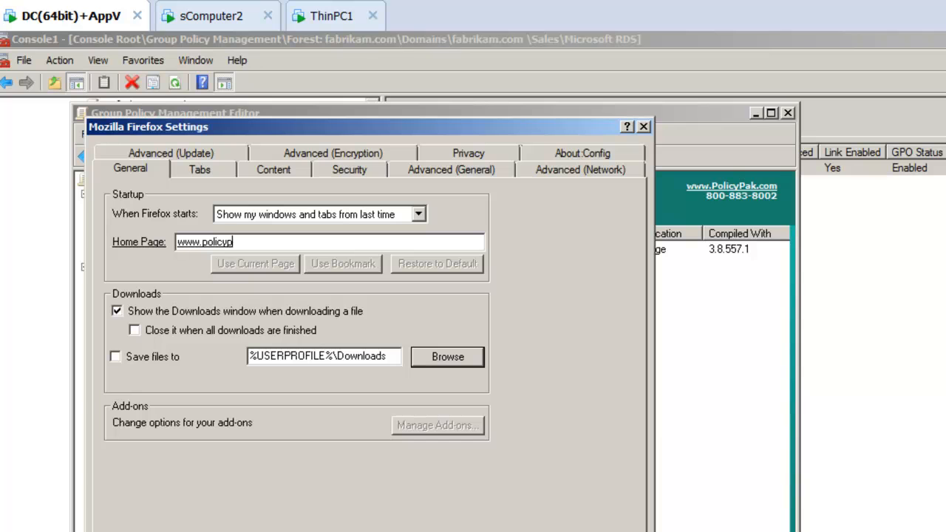
right_click(253, 244)
click(258, 251)
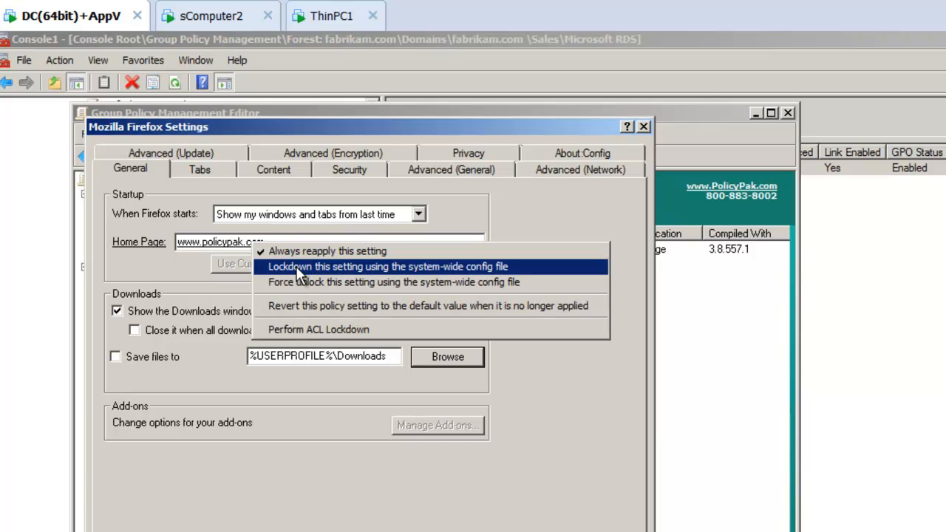
click(297, 270)
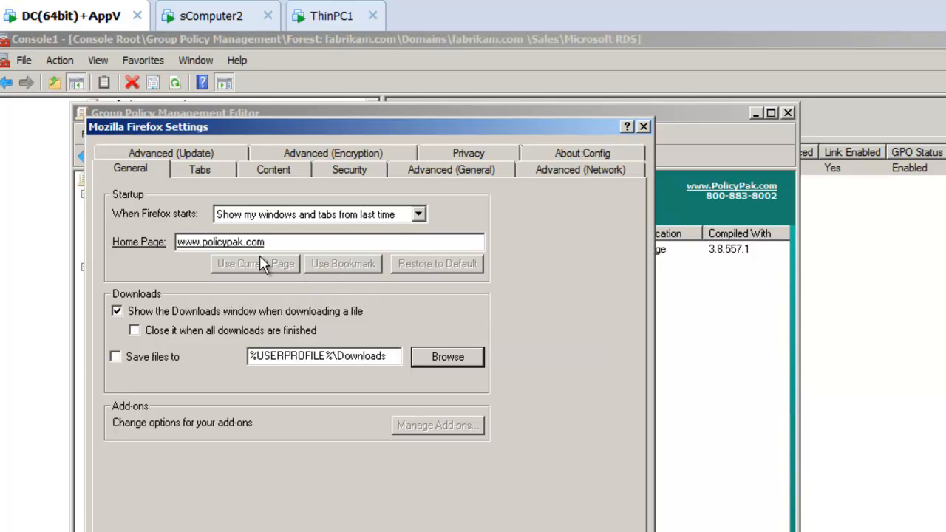
Step: Enforce as enabled Firefox's add-on install warning and its blocking of reported attack sites and web forgeries
click(349, 169)
click(210, 196)
click(211, 196)
click(191, 224)
click(191, 224)
click(184, 242)
click(185, 241)
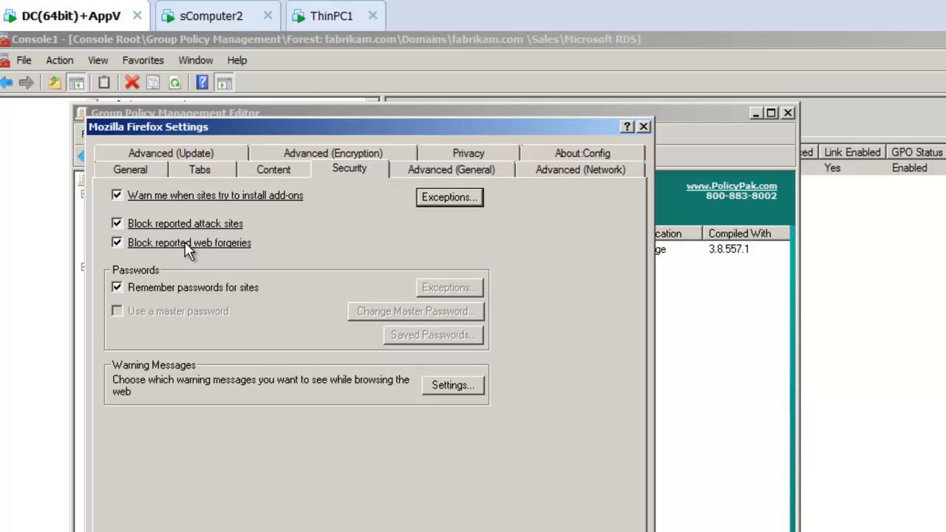
Step: Lock down the add-on warning, attack site and web forgery settings using the system-wide config file
right_click(237, 196)
click(296, 224)
right_click(228, 223)
click(259, 244)
right_click(249, 251)
click(260, 262)
Step: Review the item-level targeting options for the Firefox pak, save its settings and close the policy editor
click(121, 466)
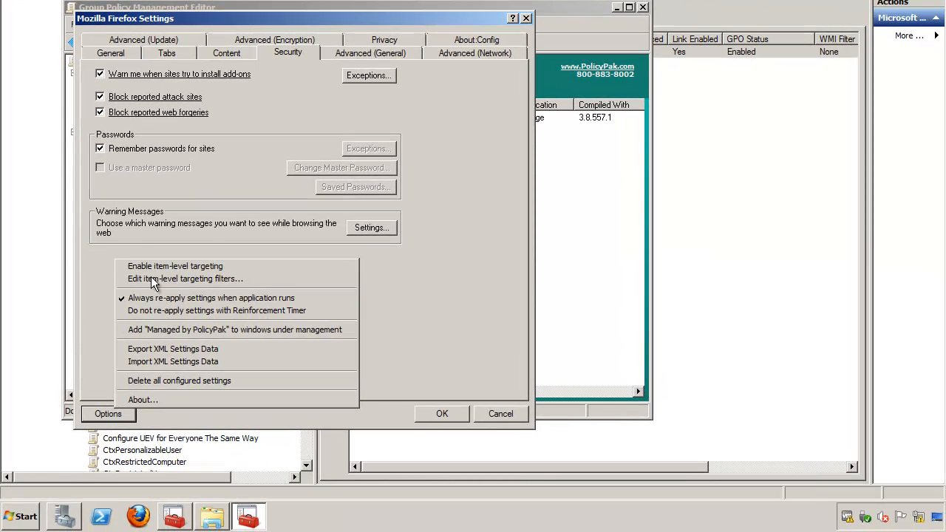
click(474, 314)
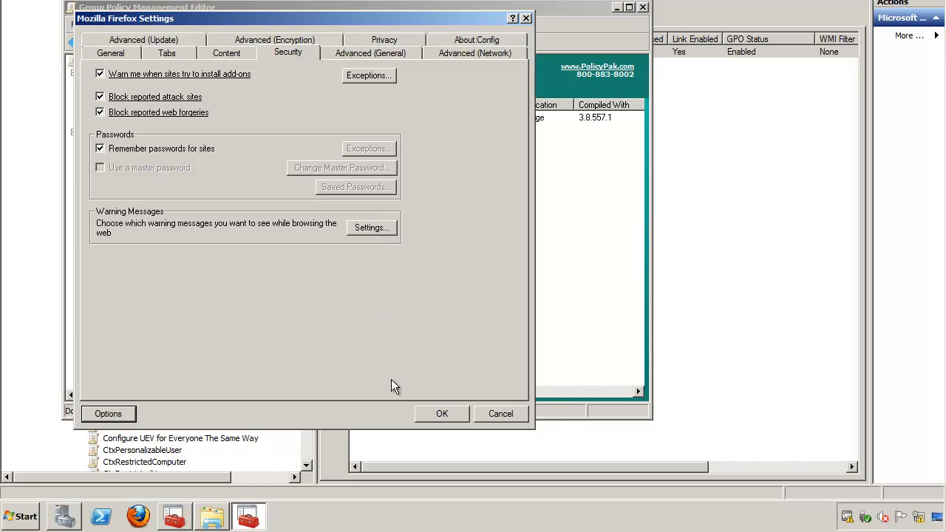
click(431, 415)
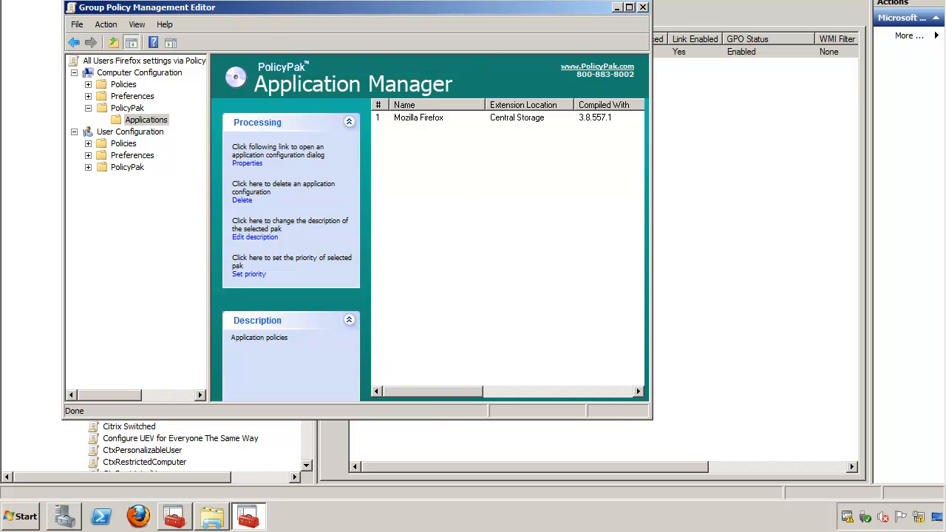
drag(477, 11, 540, 26)
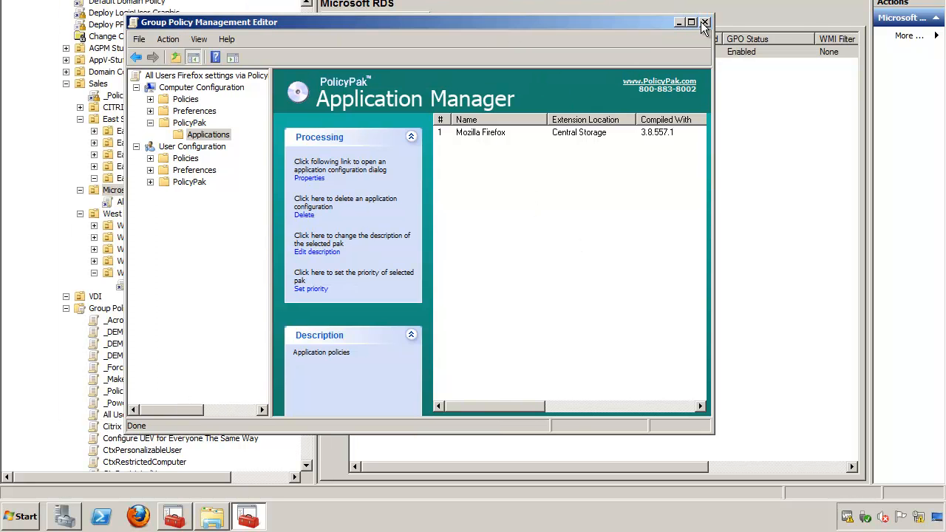
click(705, 22)
Step: On sComputer2, run gpupdate in a command prompt and close the prompt once the policy update finishes
click(182, 13)
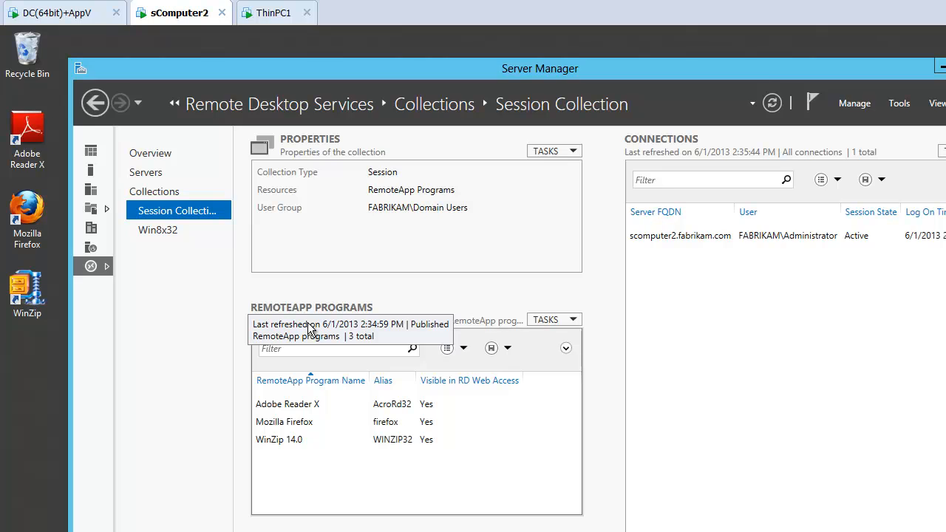
key(super)
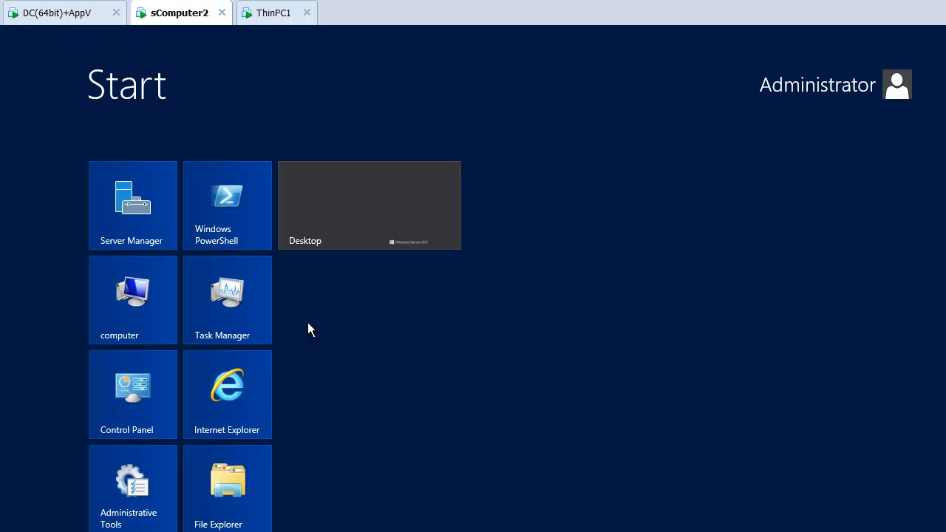
text(cmd)
key(Return)
text(gpupdate)
key(Return)
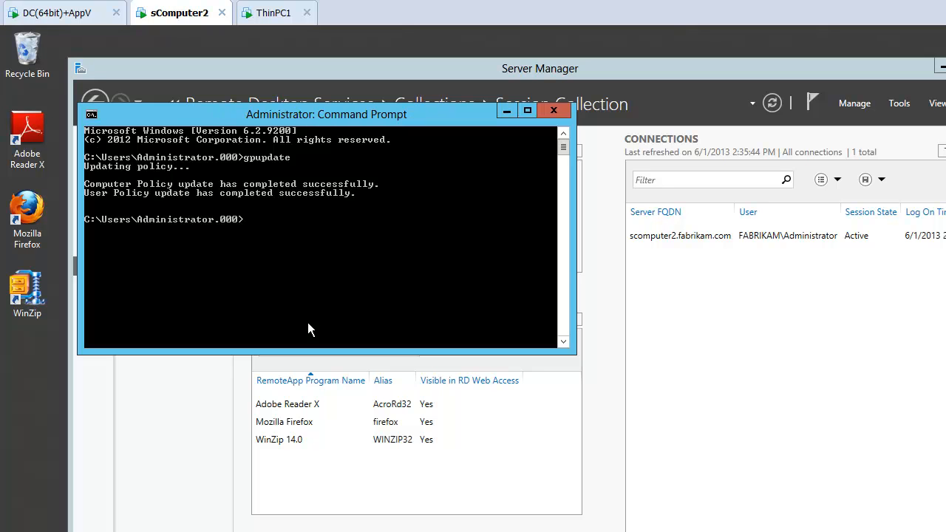
click(553, 111)
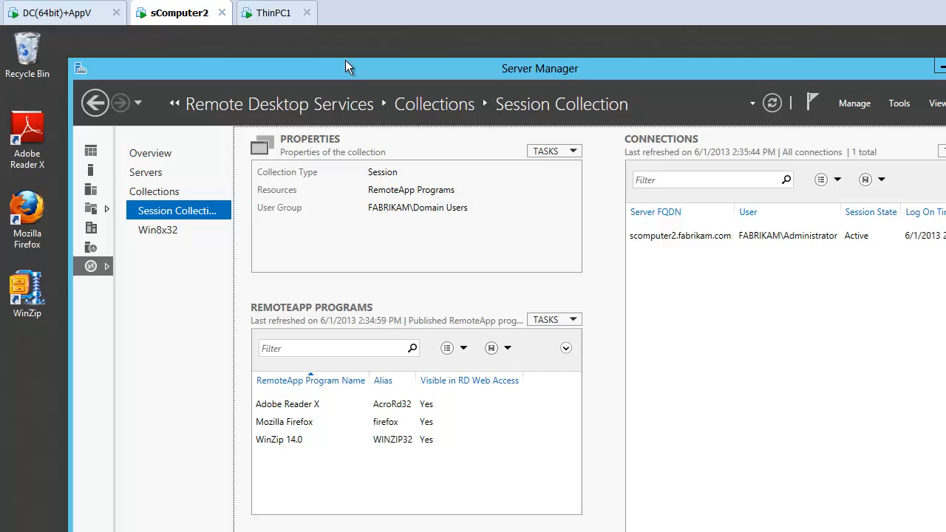
Step: On ThinPC1, launch the Mozilla Firefox RemoteApp and authenticate as fabrikam\westsalesuser3 with the account password
click(270, 15)
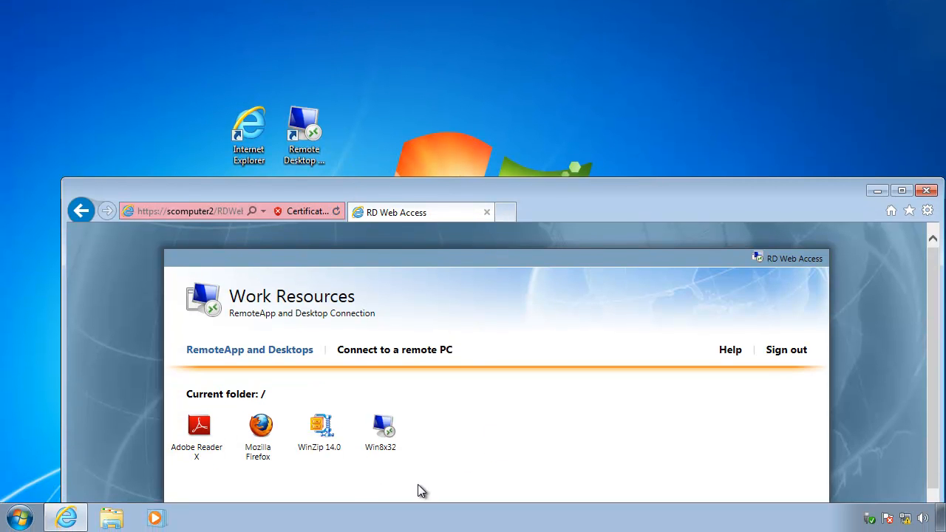
click(260, 429)
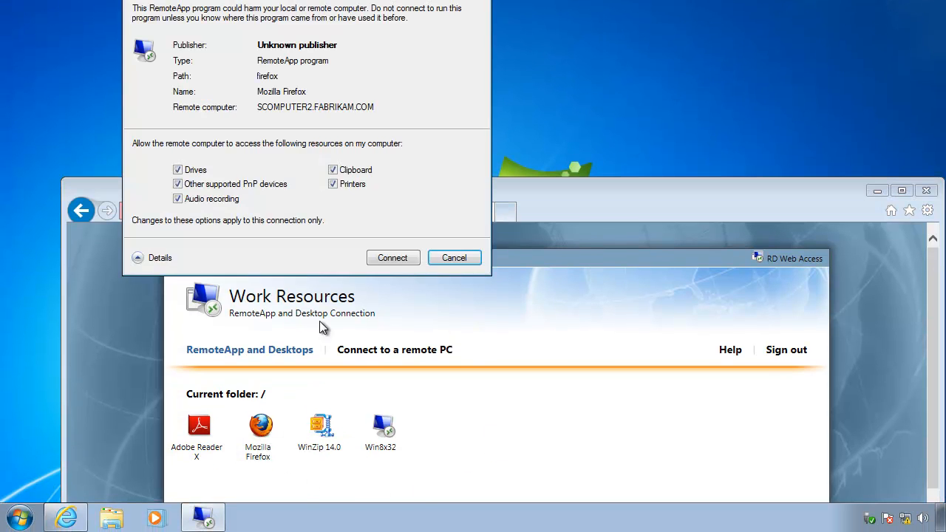
click(396, 259)
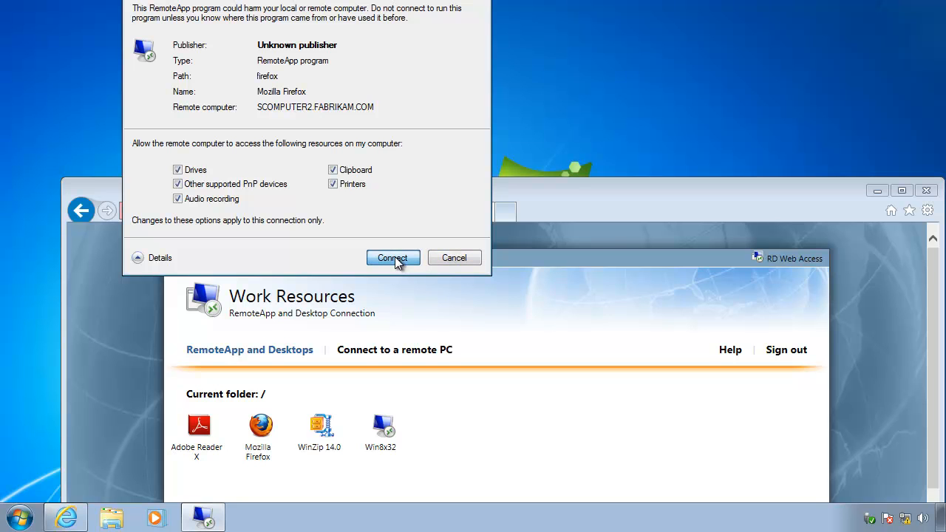
click(392, 258)
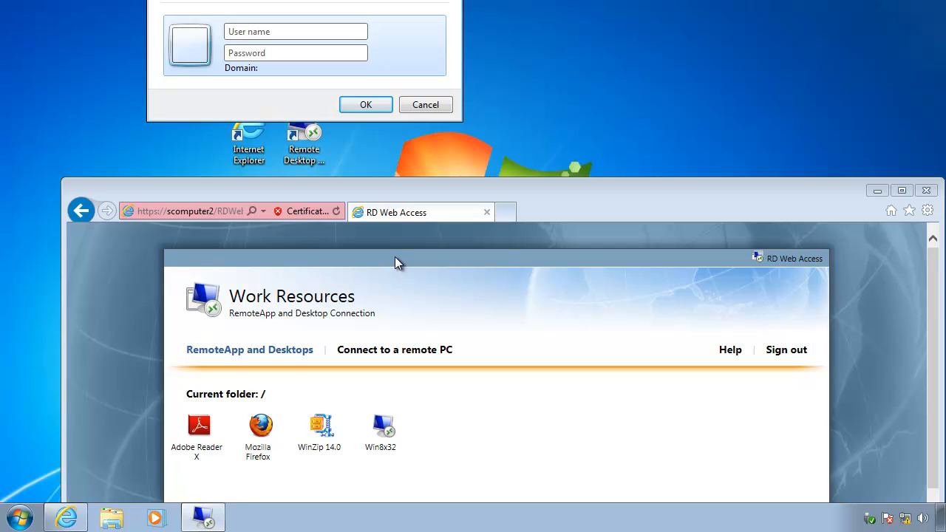
text(westsalesuser3)
key(Home)
text(fabrikam\)
key(Tab)
text(•)
key(Return)
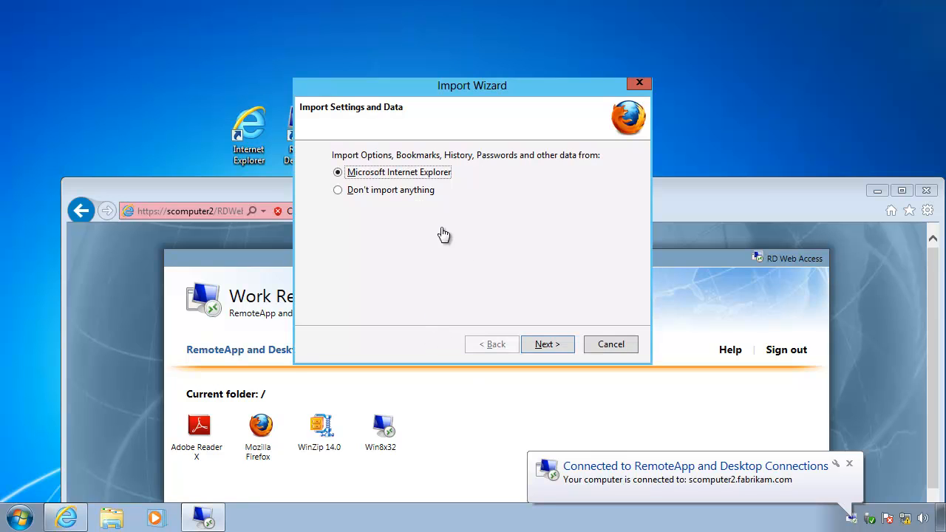
Step: Complete Firefox's Import Wizard without importing anything and proceed to the browser window
click(408, 194)
click(547, 344)
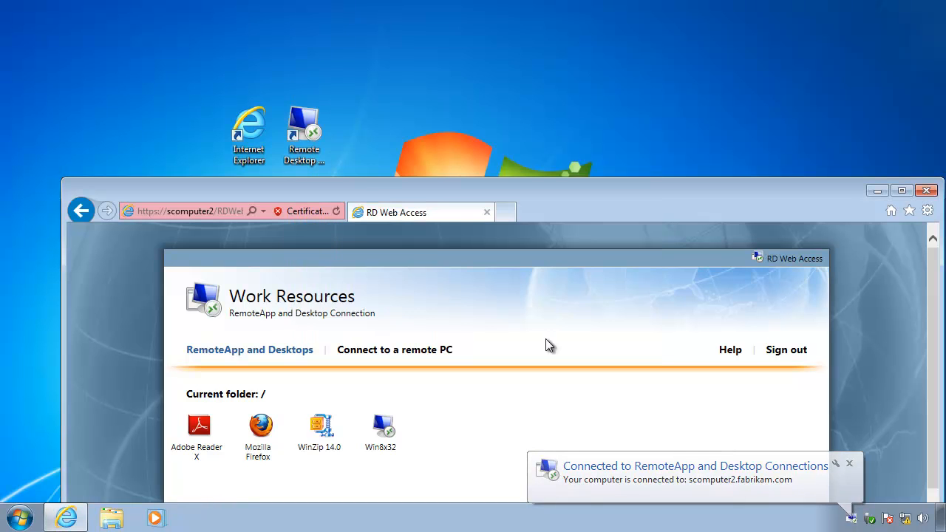
click(394, 251)
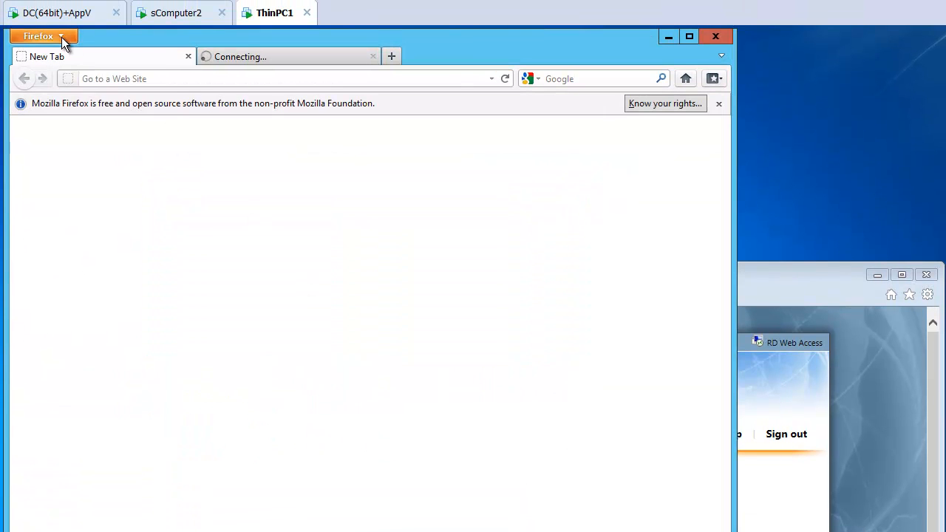
Step: Examine the General and Security options in the Firefox RemoteApp, dismiss the options, and close Firefox with all its tabs
click(61, 37)
click(197, 131)
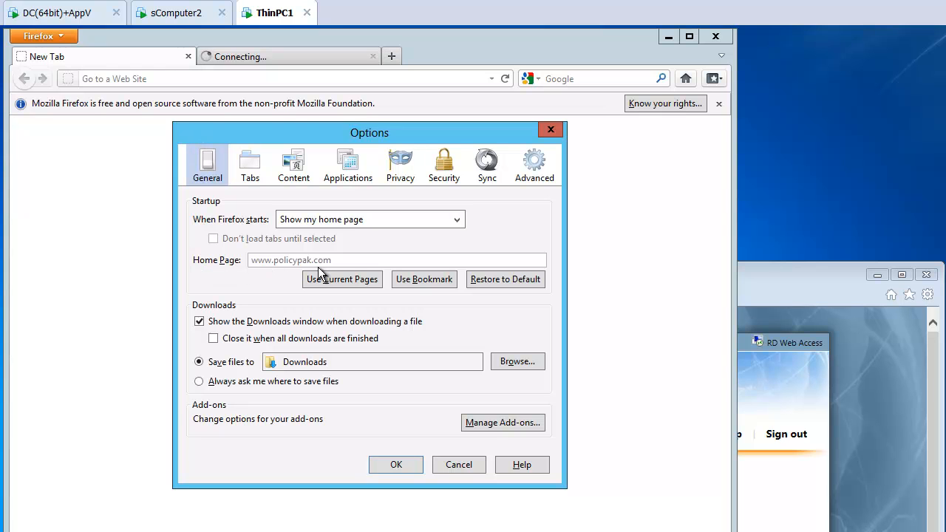
click(436, 179)
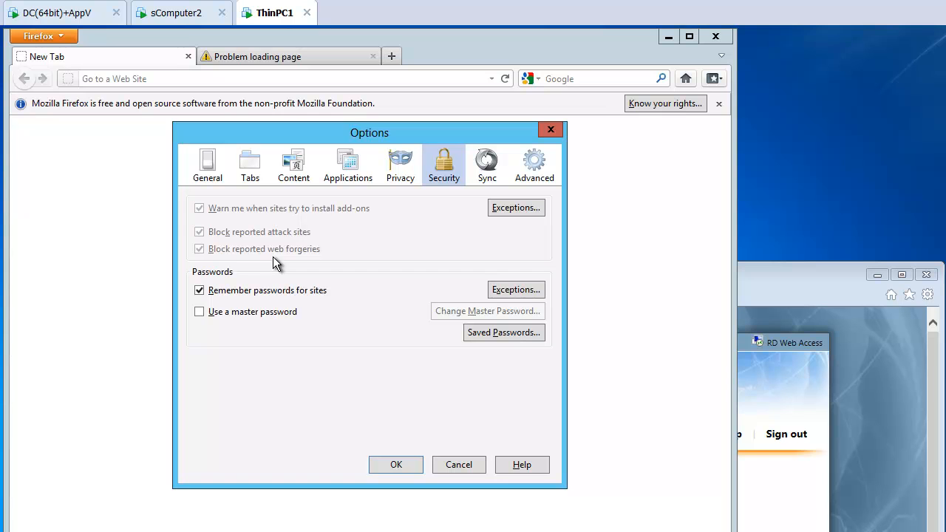
click(551, 131)
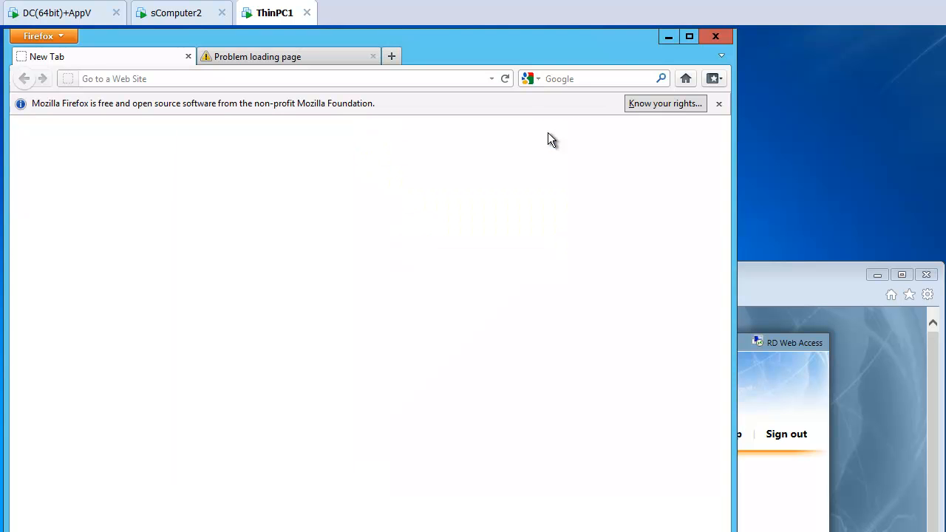
click(711, 35)
click(343, 339)
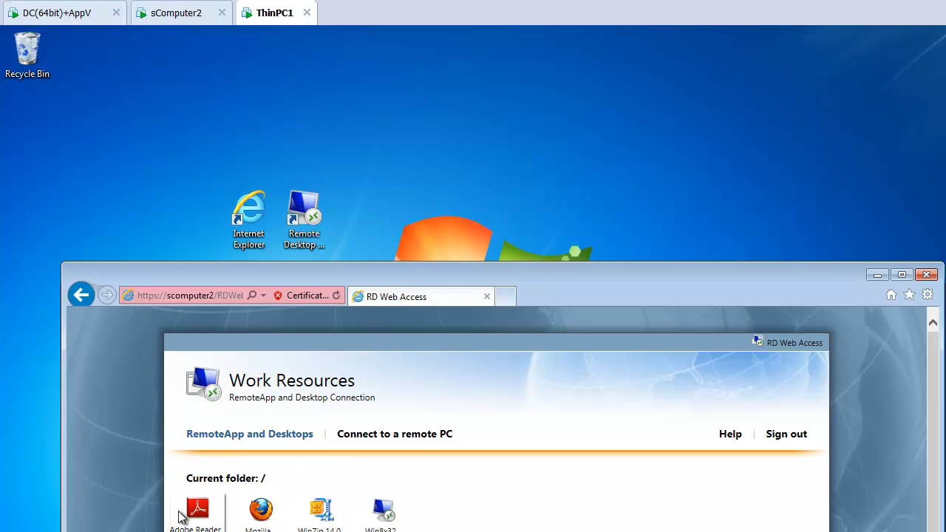
Step: Start a Remote Desktop connection from ThinPC1 to sComputer2
double_click(303, 213)
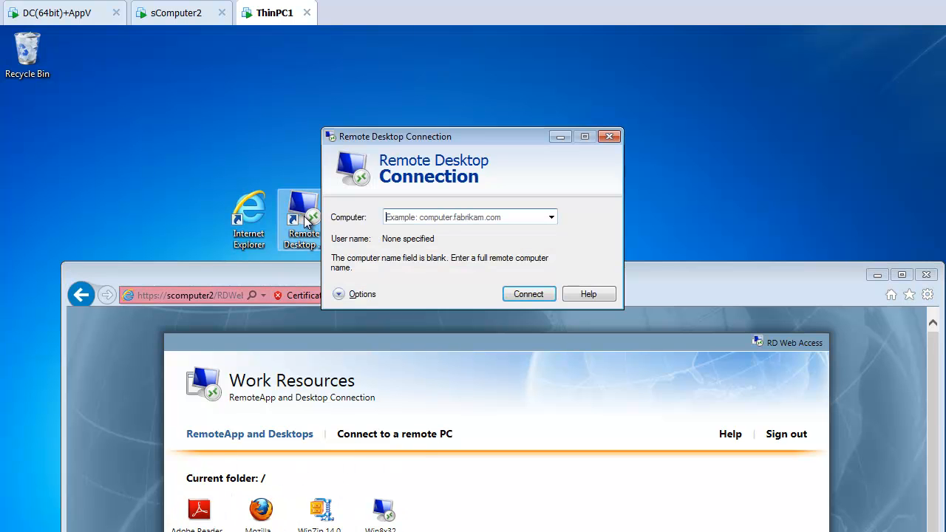
click(461, 219)
text(sComputer2)
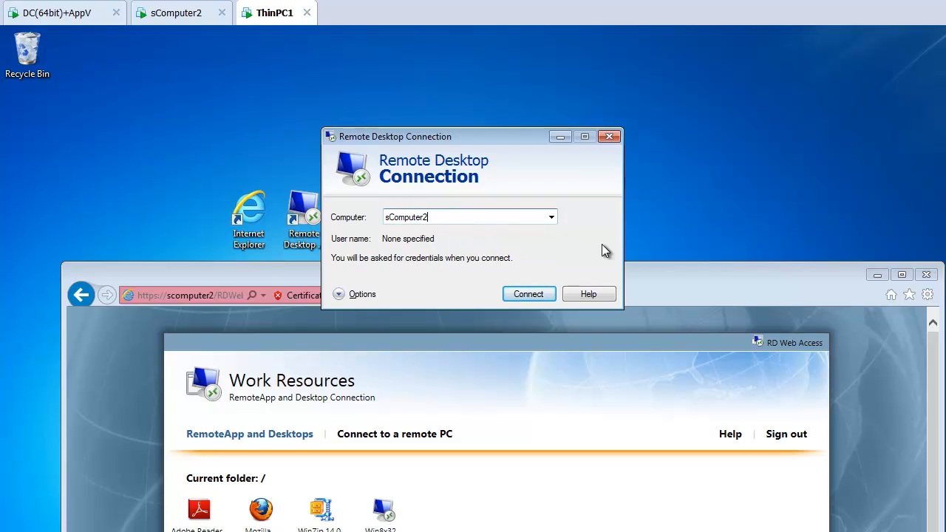
click(521, 296)
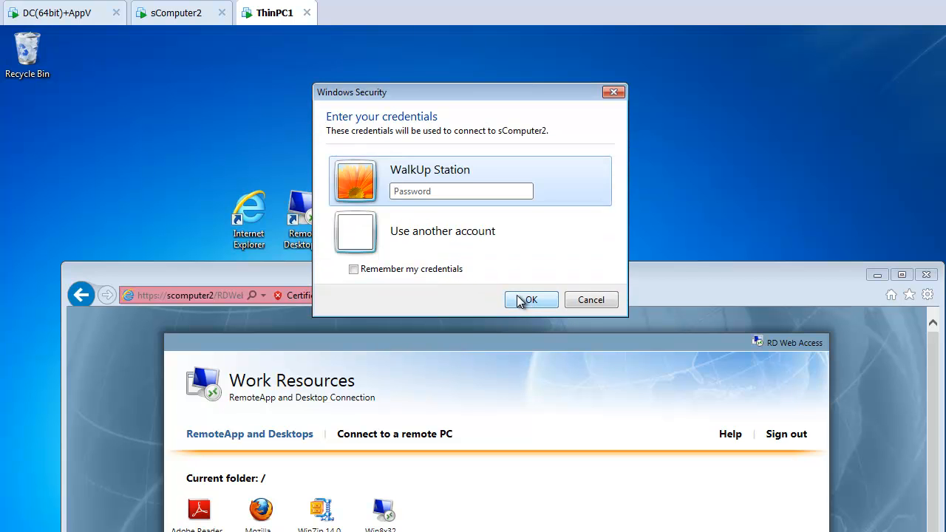
Step: Sign in to sComputer2 with another account, fabrikam\westsalesuser3, entering the account password
click(453, 230)
text(fabri)
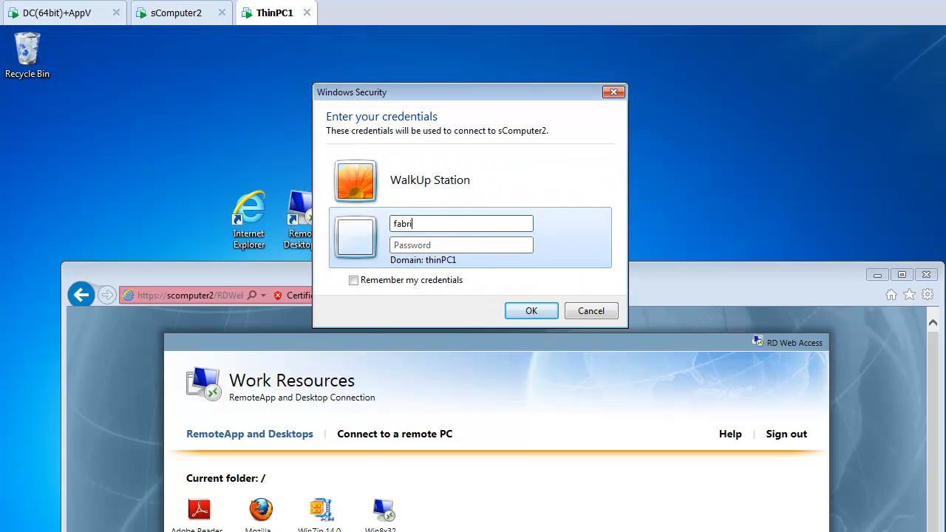
text(kam\west)
text(suser)
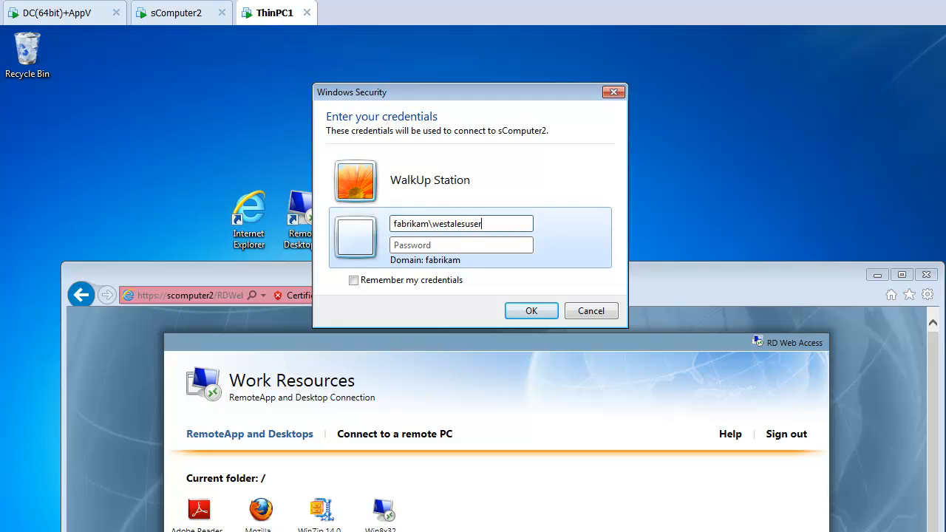
key(ctrl+shift+Left)
key(ctrl+shift+Left)
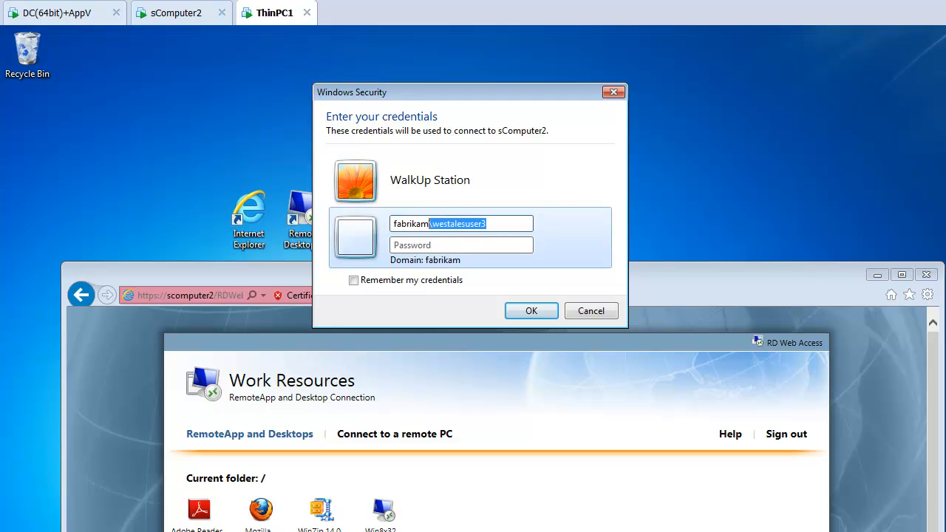
text(wests)
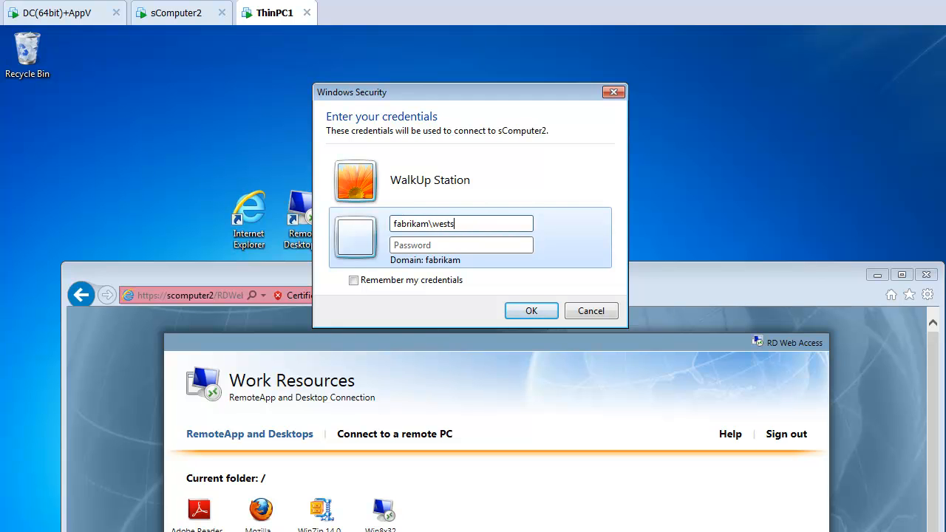
text(alesuserP)
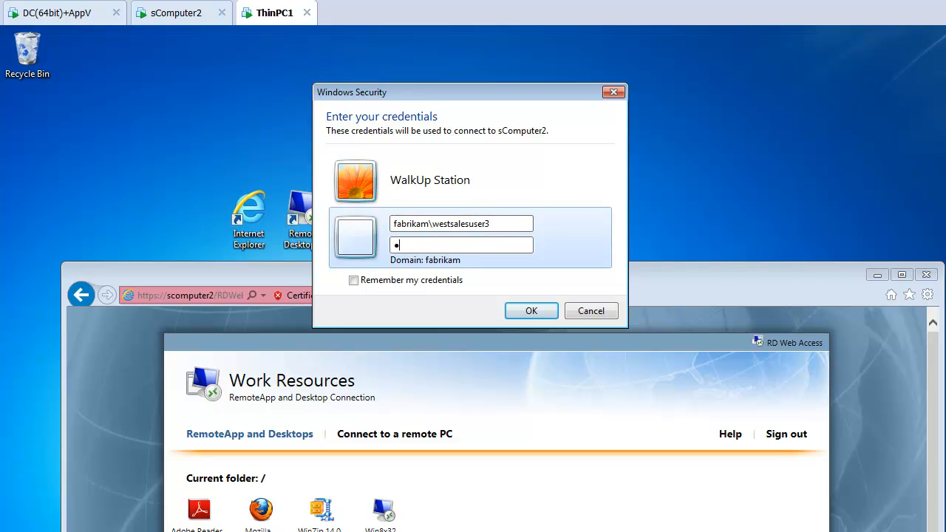
key(Return)
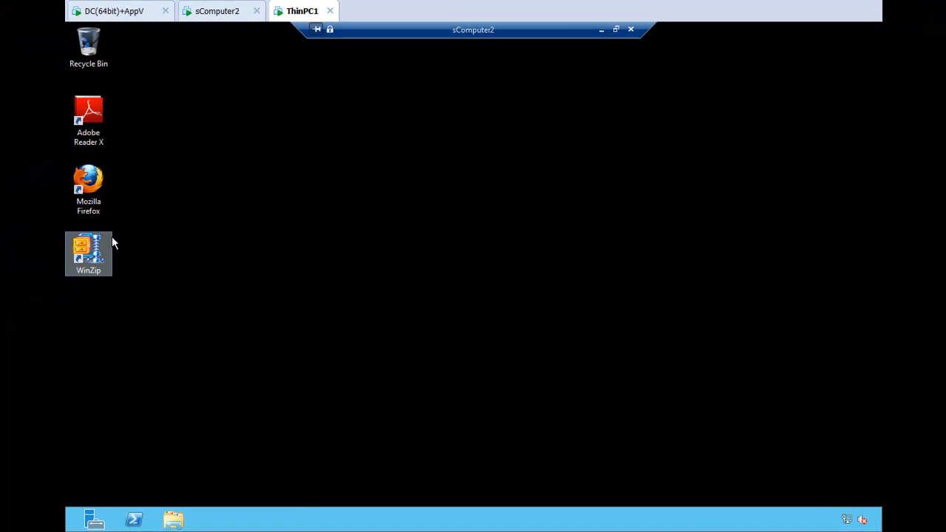
Step: Launch WinZip in the sComputer2 session, dismiss the tip of the day, and examine the password settings in its configuration
double_click(94, 257)
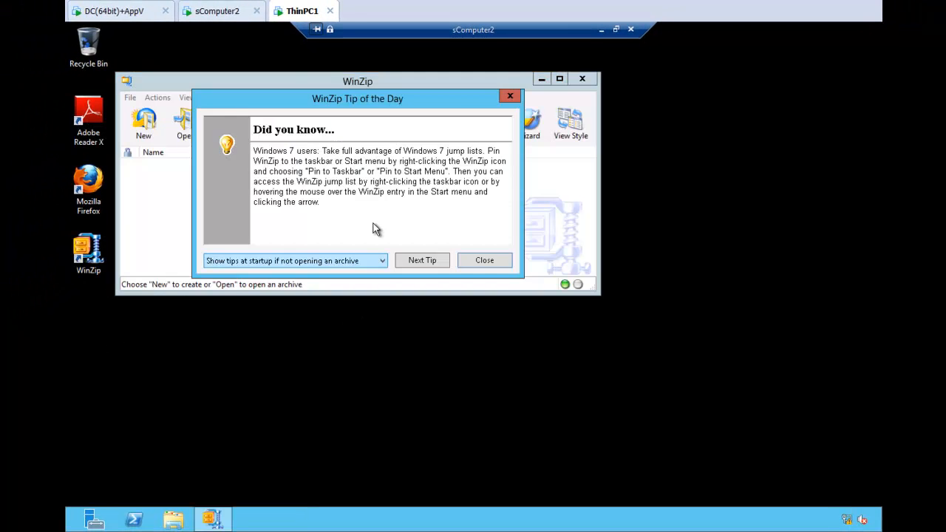
click(484, 261)
click(248, 101)
click(255, 128)
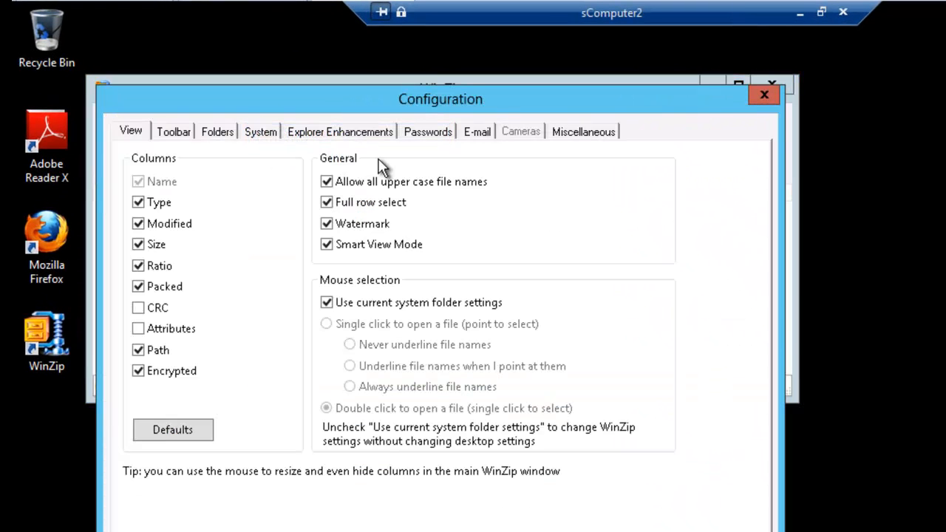
click(428, 133)
text(11)
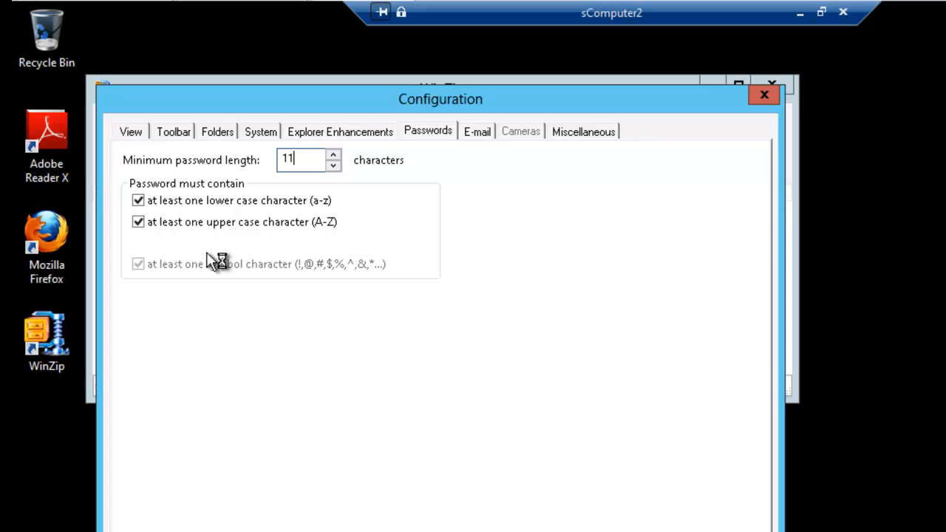
Step: Set WinZip's minimum password length to 2, clear the lower case and upper case character requirements, save the configuration and close WinZip
click(485, 134)
click(453, 134)
text(2)
click(286, 201)
click(279, 222)
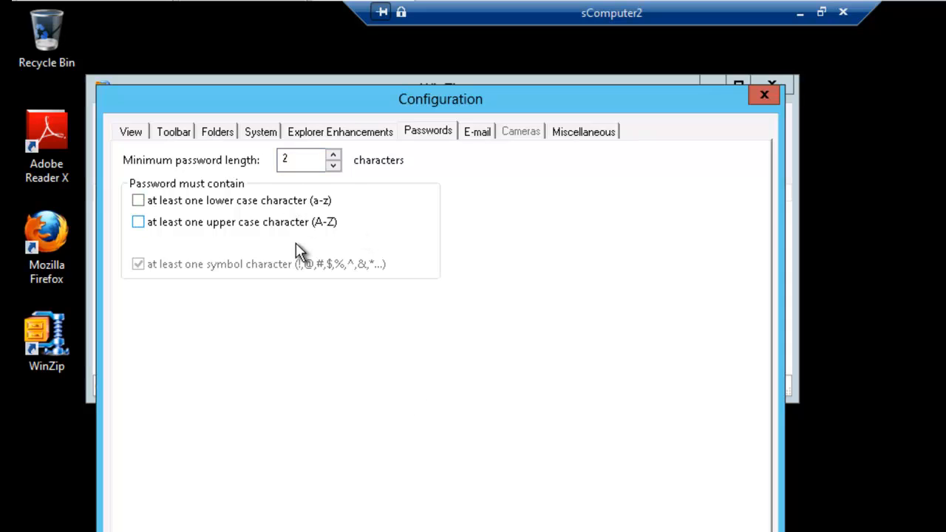
key(Return)
click(776, 87)
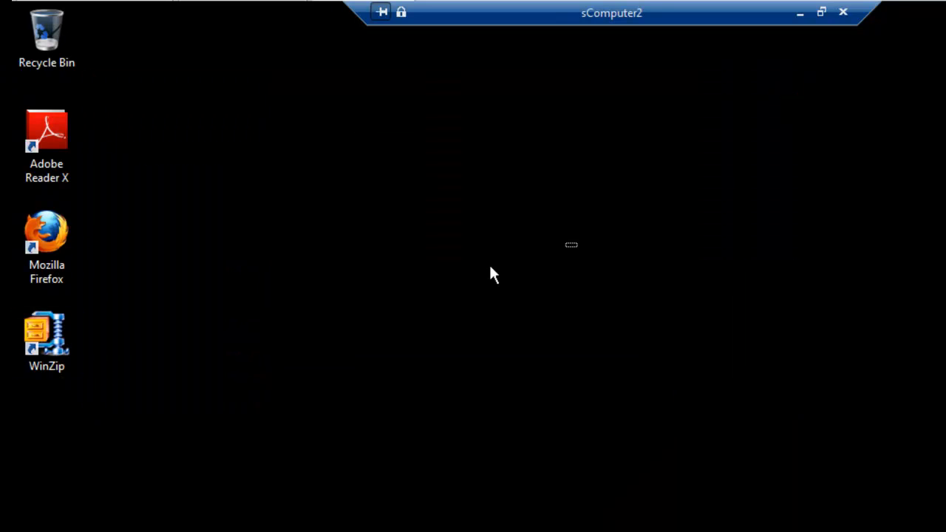
Step: Relaunch WinZip, dismiss the startup tip, and recheck the password settings in its configuration
double_click(46, 345)
key(Escape)
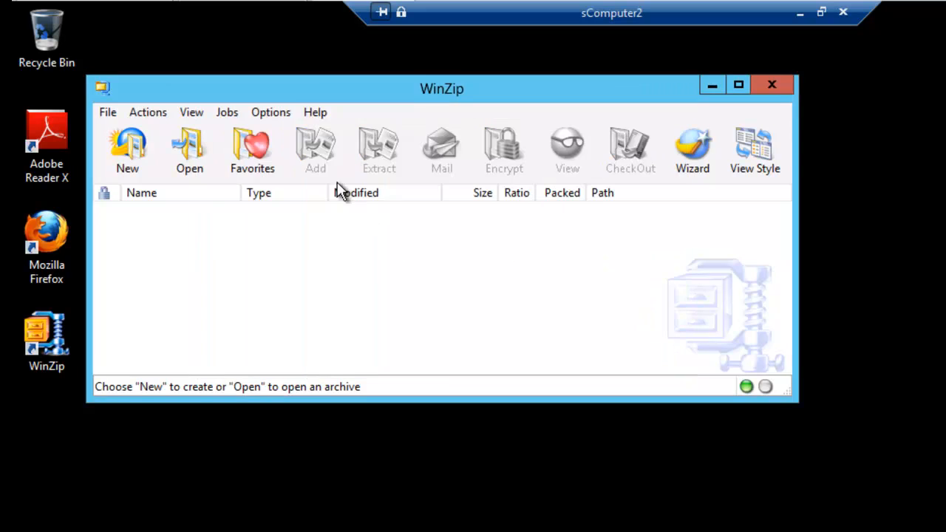
click(271, 113)
click(284, 133)
click(428, 133)
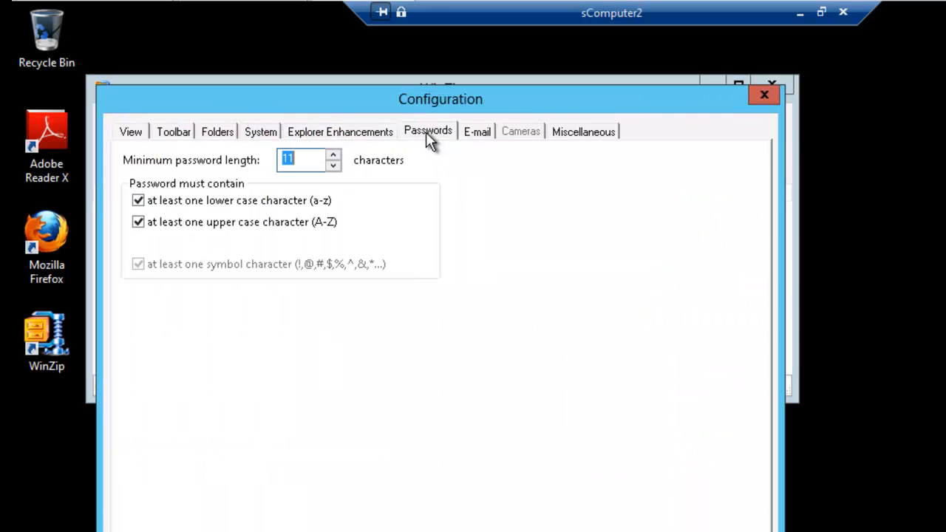
Step: Launch Firefox in the remote session, dismiss its startup prompt, and examine the Security and General options
double_click(48, 231)
key(Escape)
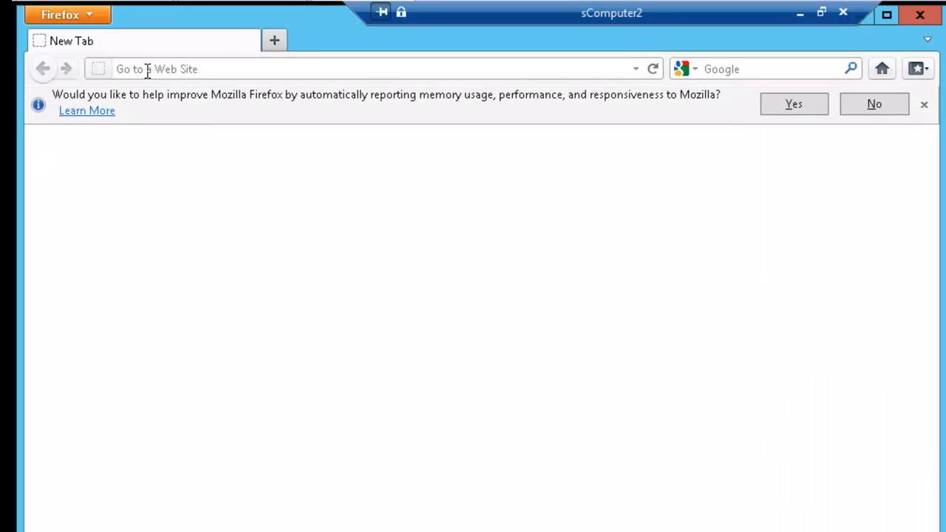
click(77, 16)
click(238, 141)
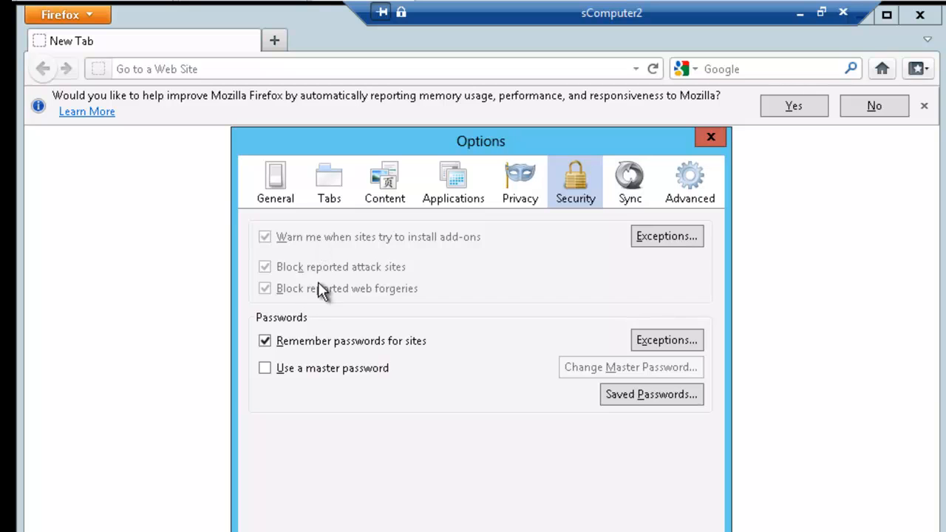
click(279, 179)
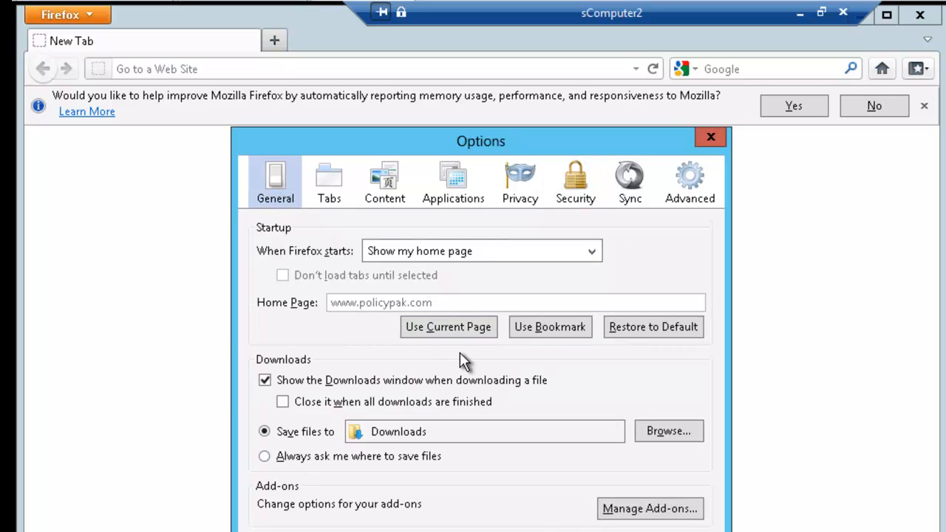